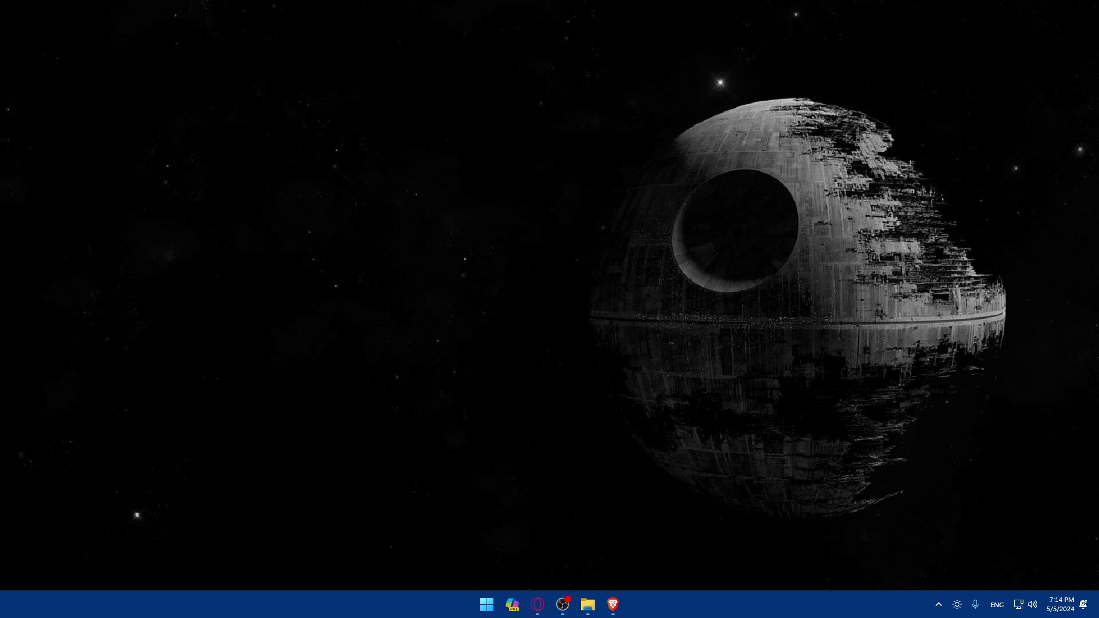
# Step: Launch Brave from the taskbar to a blank New Tab page
pyautogui.click(612, 604)
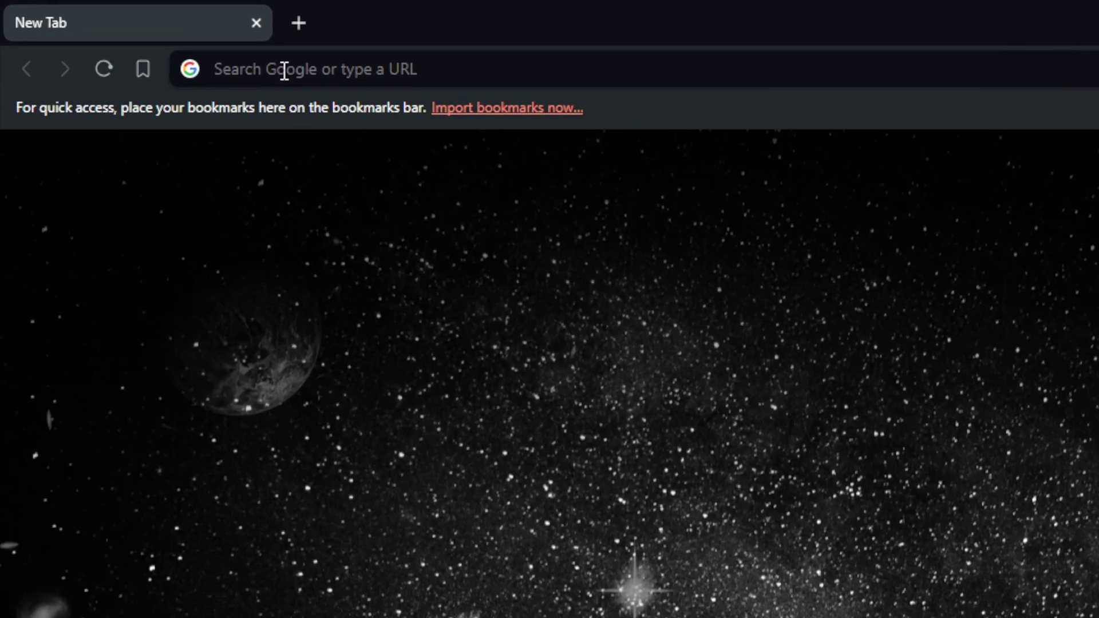
# Step: Load twilio.com from the address bar and scroll through the Twilio homepage
pyautogui.click(284, 71)
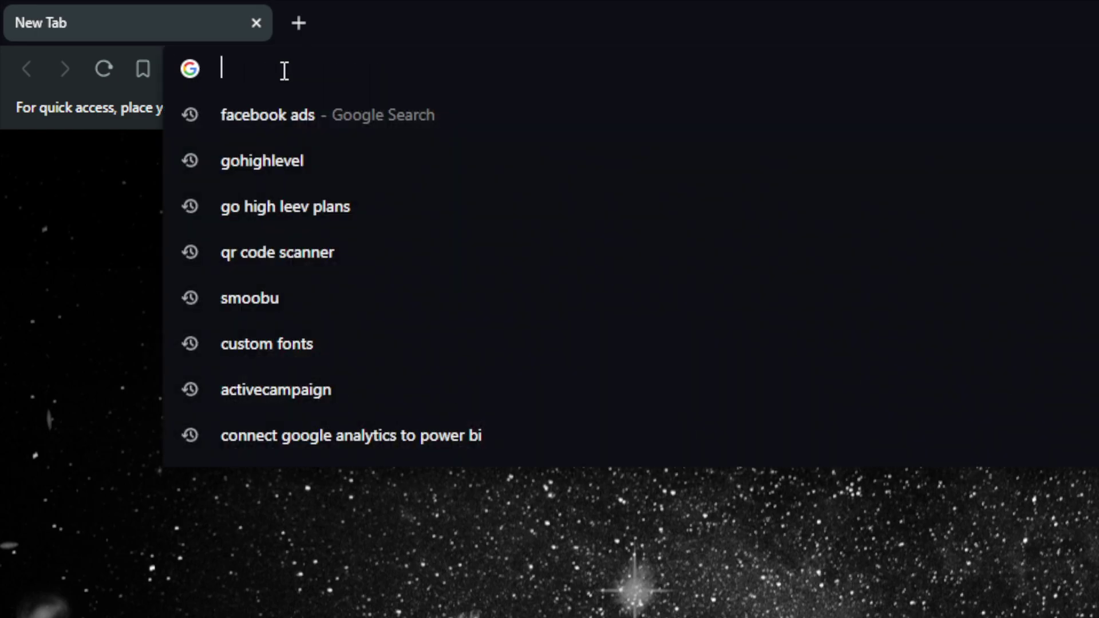
pyautogui.write('twilio.')
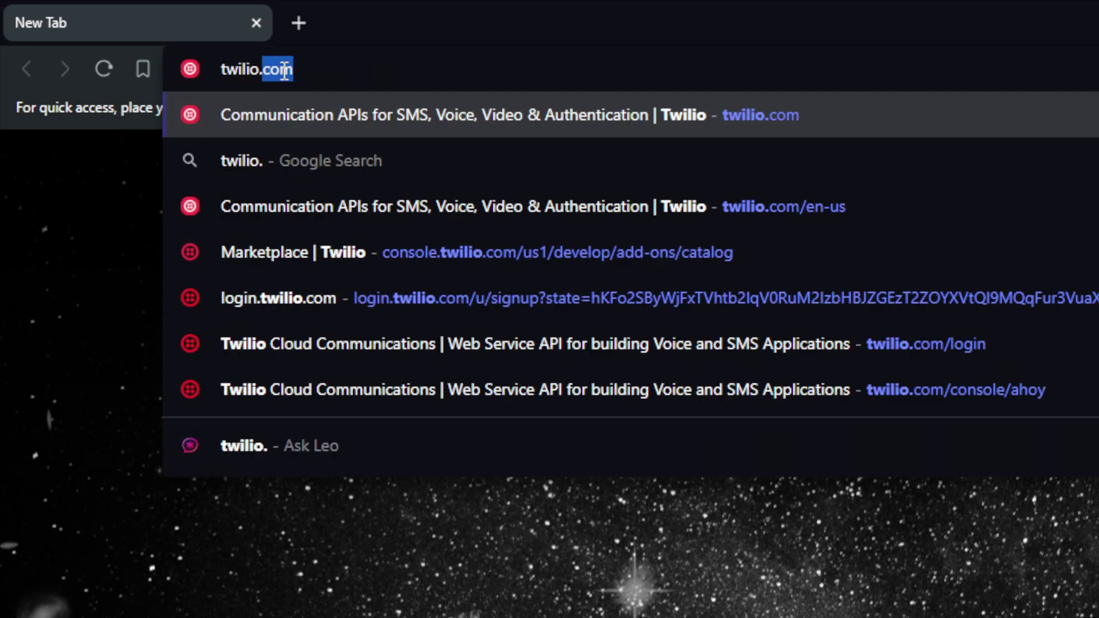
pyautogui.write('com')
pyautogui.press('Return')
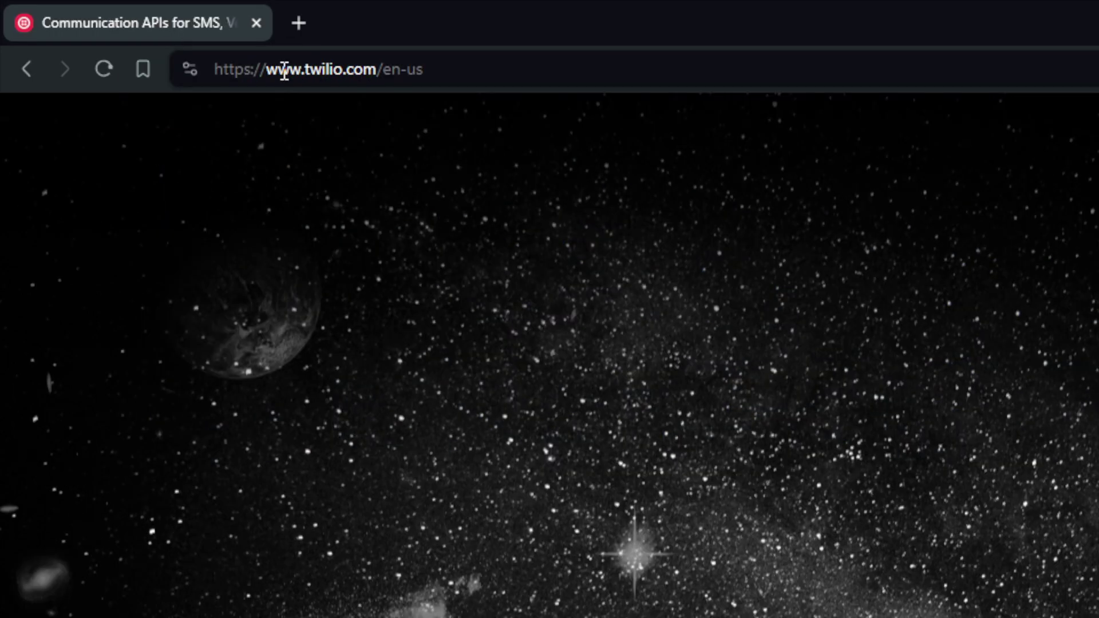
pyautogui.scroll(-8, 369, 265)
pyautogui.scroll(8, 369, 265)
pyautogui.scroll(-18, 428, 255)
pyautogui.scroll(20, 428, 255)
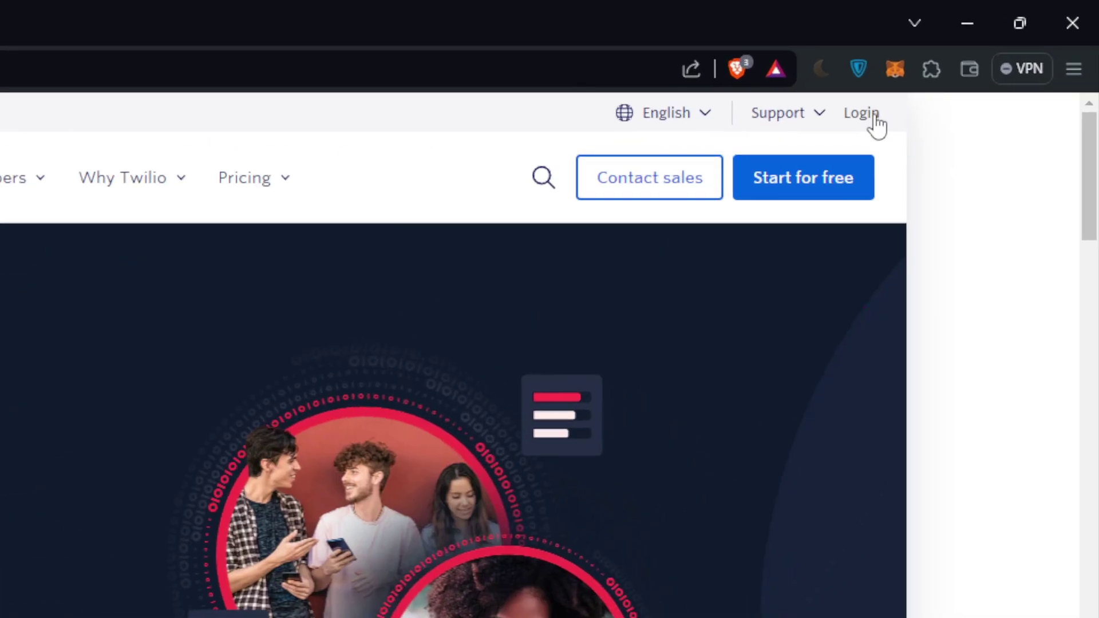
# Step: Go to Twilio's Start for free sign-up form and choose Sign up with Google
pyautogui.click(874, 119)
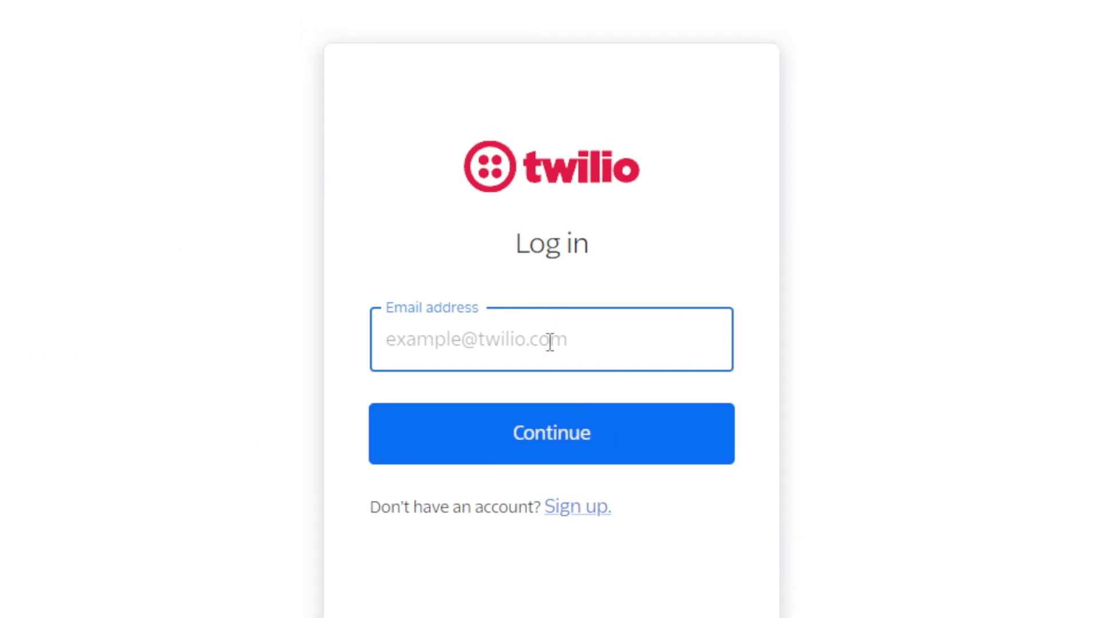
pyautogui.click(525, 277)
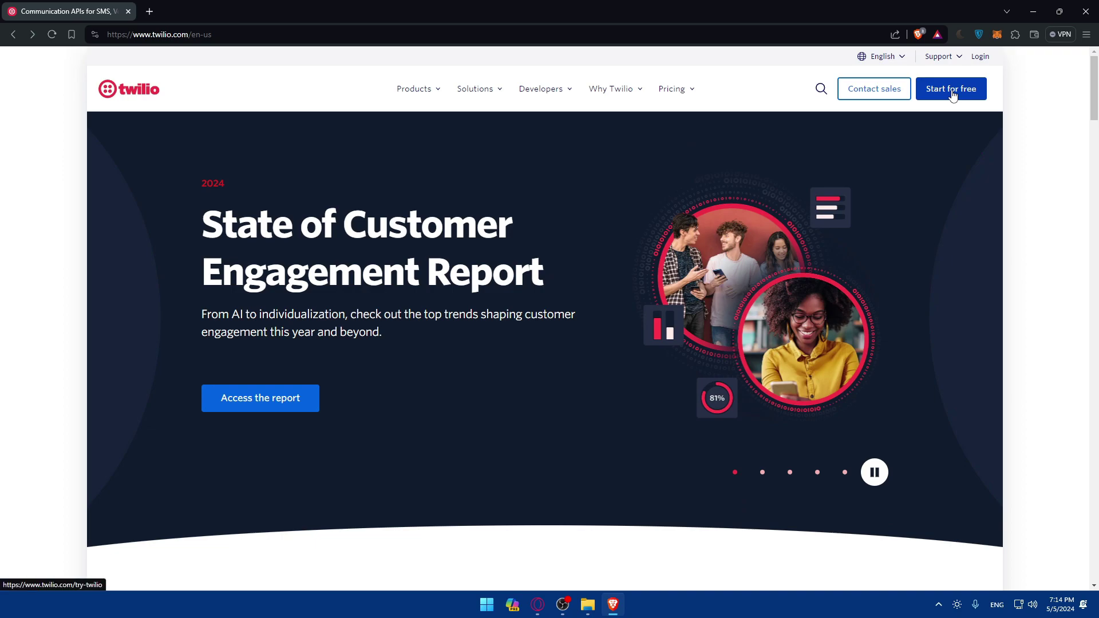
pyautogui.click(952, 91)
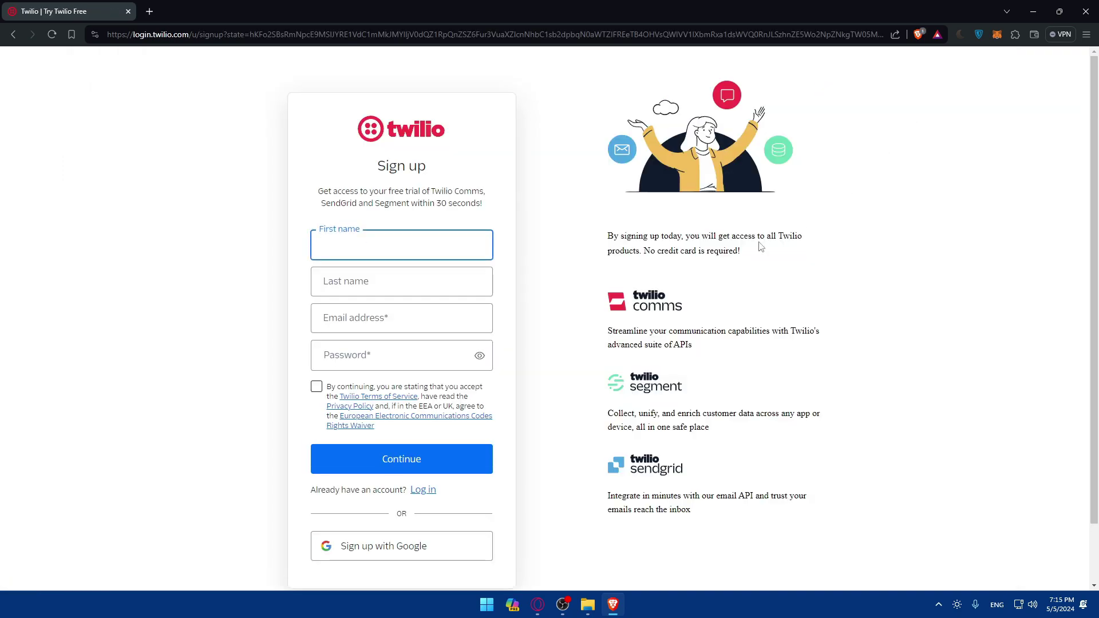
pyautogui.scroll(-1, 424, 243)
pyautogui.scroll(1, 449, 245)
pyautogui.scroll(-1, 418, 283)
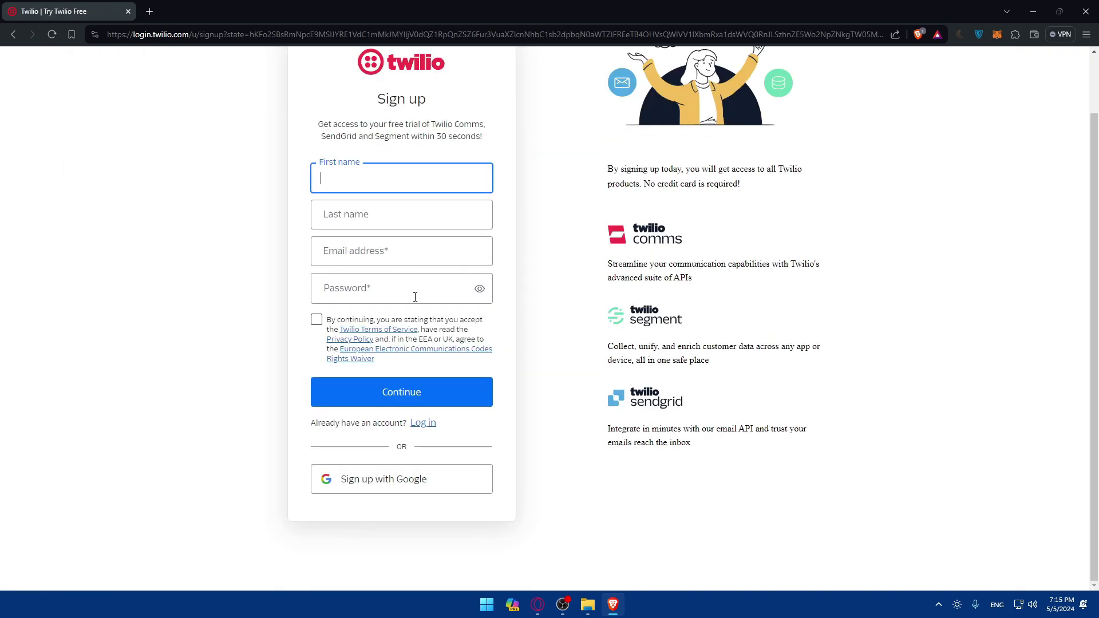
pyautogui.click(370, 480)
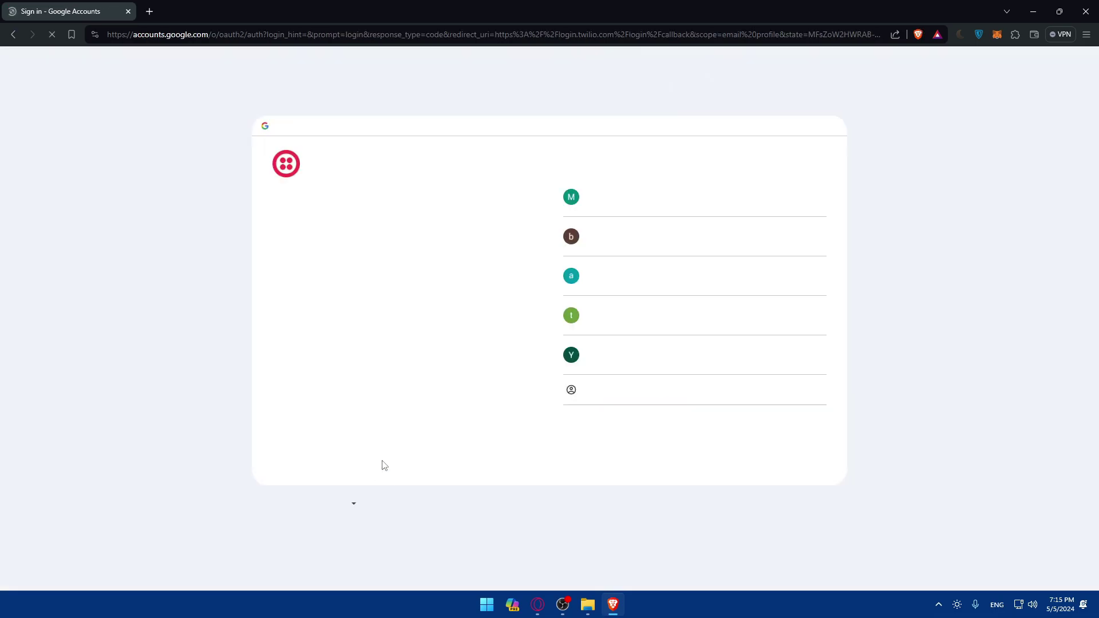
# Step: Pick a listed Google account in the chooser to sign in to Twilio Console
pyautogui.click(634, 246)
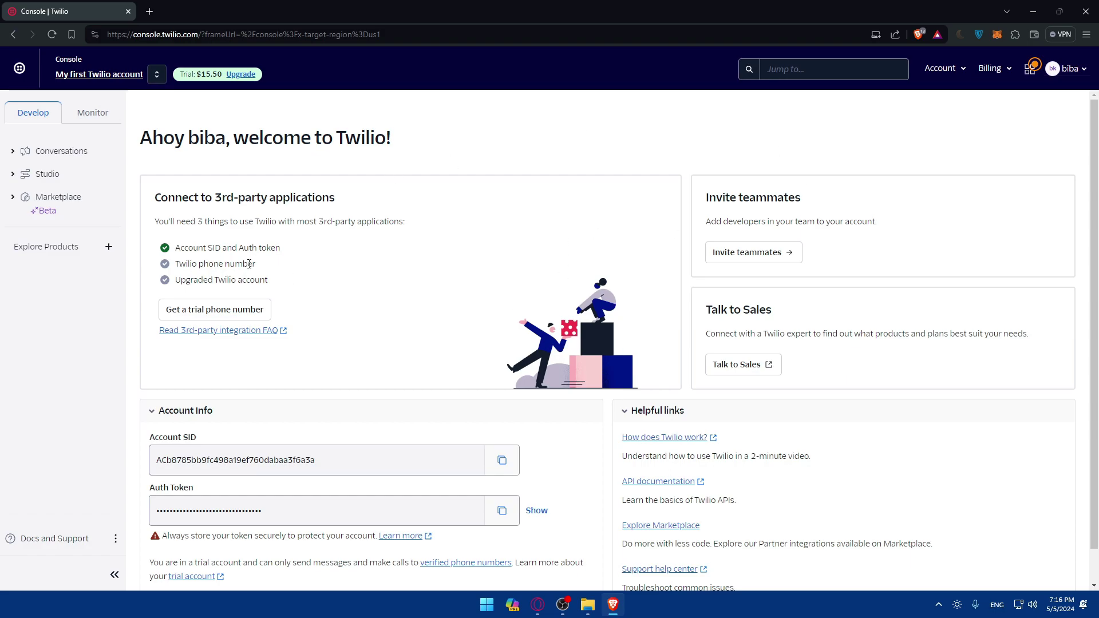
pyautogui.tripleClick(187, 197)
pyautogui.click(417, 194)
pyautogui.moveTo(709, 309); pyautogui.dragTo(821, 308)
pyautogui.click(808, 317)
pyautogui.scroll(-1, 656, 379)
pyautogui.click(656, 380)
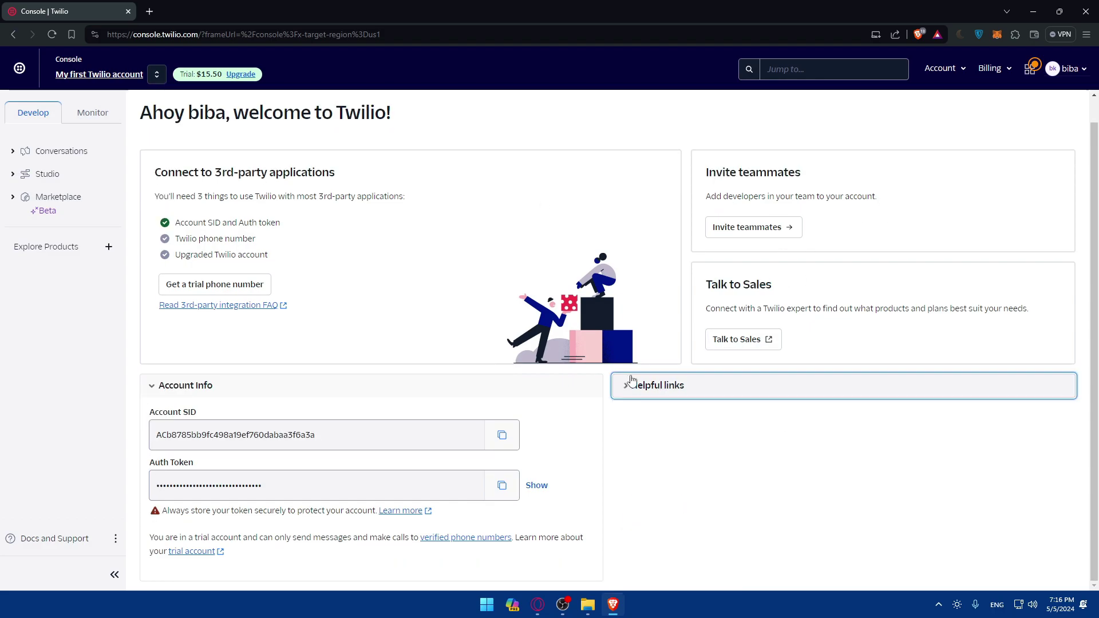
pyautogui.click(630, 383)
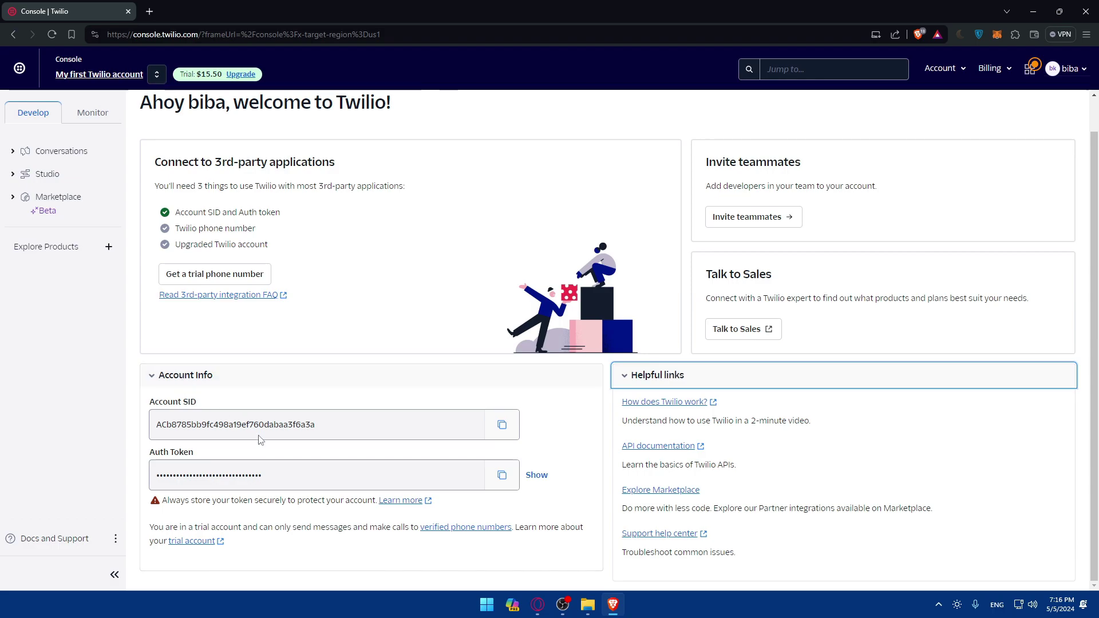
pyautogui.click(221, 406)
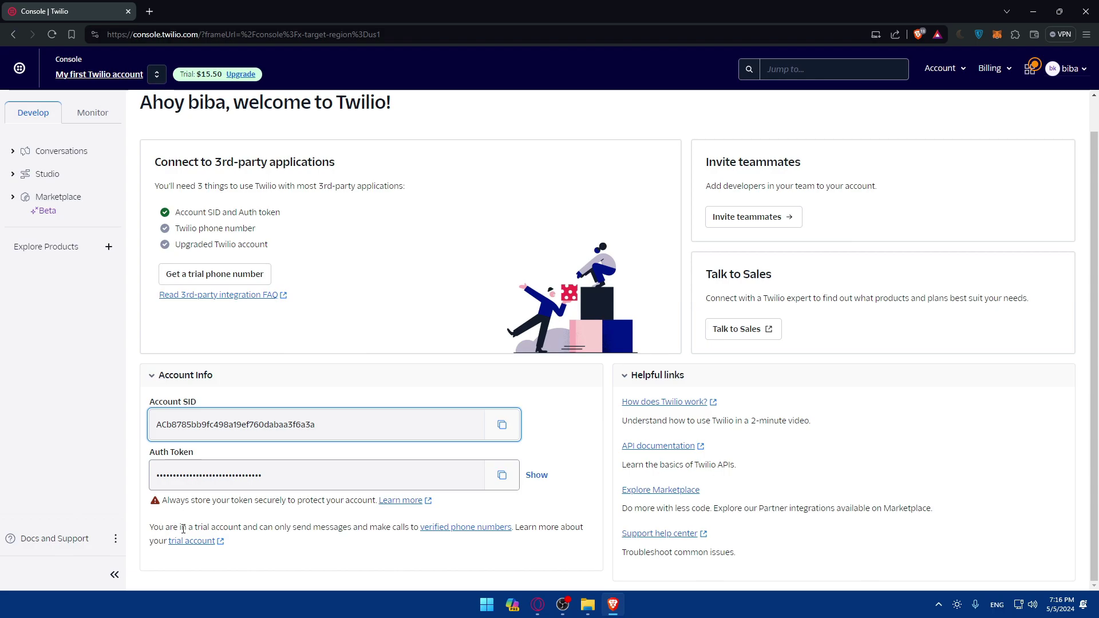
pyautogui.click(210, 526)
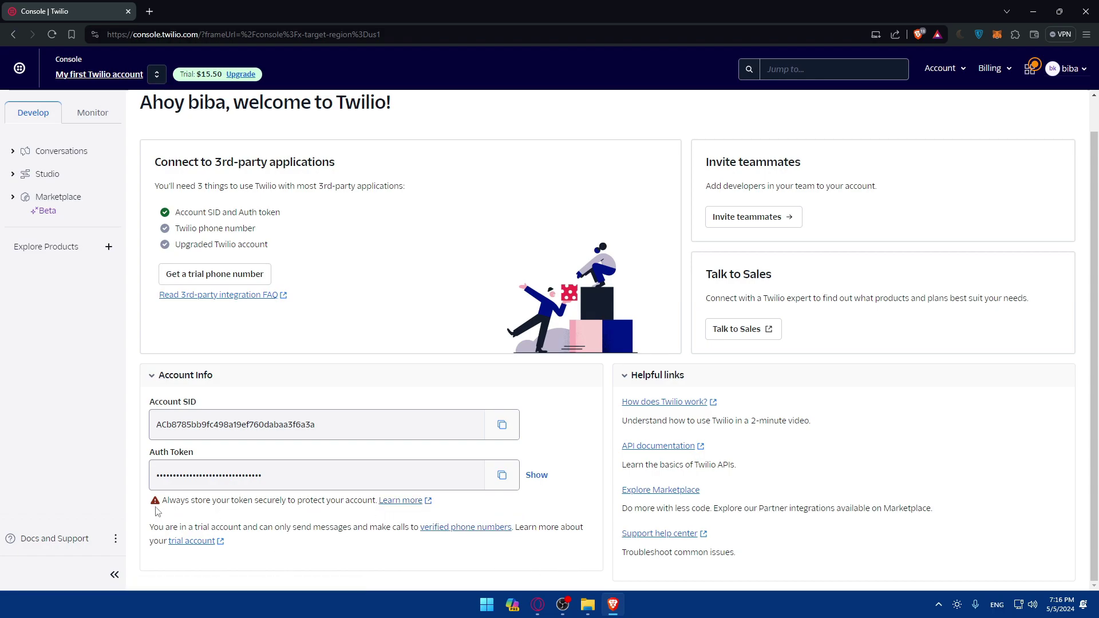
pyautogui.moveTo(163, 503); pyautogui.dragTo(265, 503)
pyautogui.doubleClick(270, 501)
pyautogui.click(271, 501)
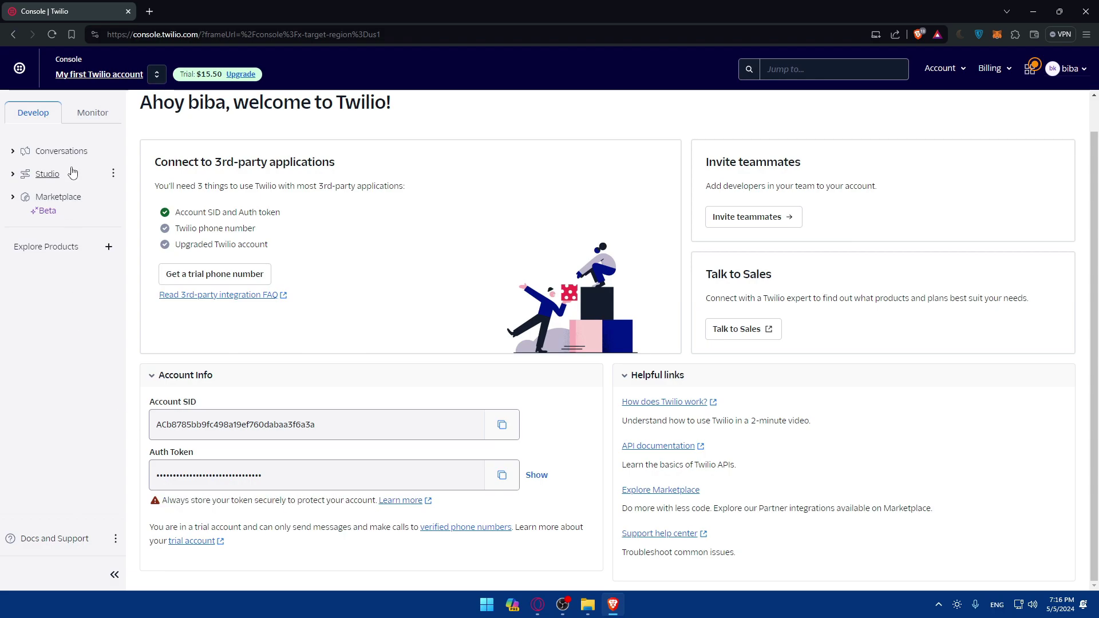
# Step: Expand the Marketplace section in the sidebar and view the Marketplace Overview page
pyautogui.click(71, 209)
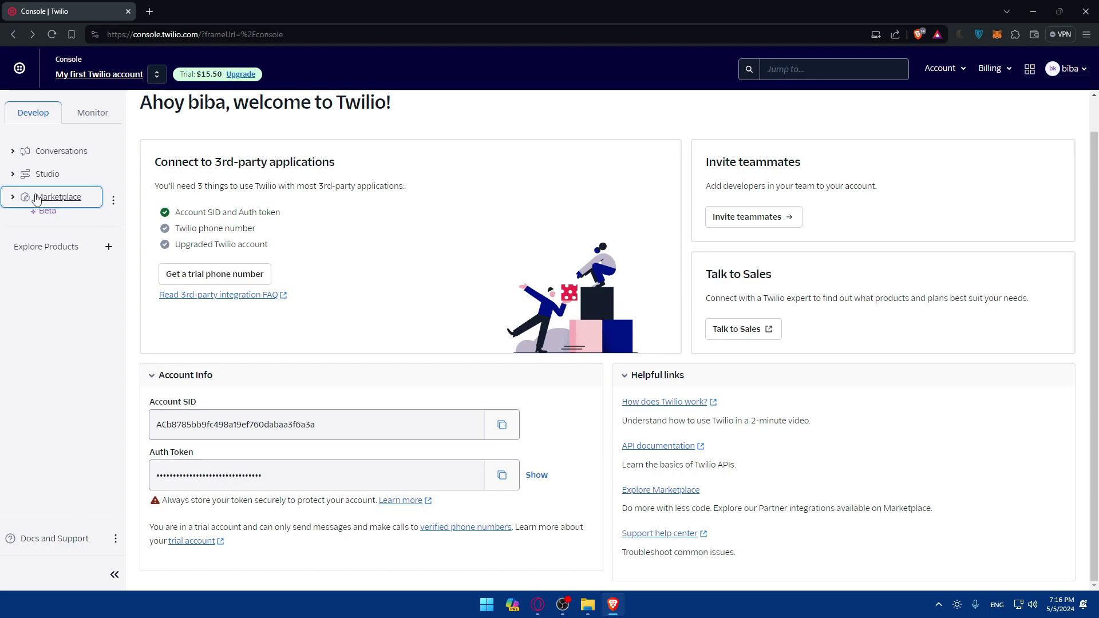
pyautogui.click(57, 204)
pyautogui.click(57, 203)
pyautogui.doubleClick(57, 202)
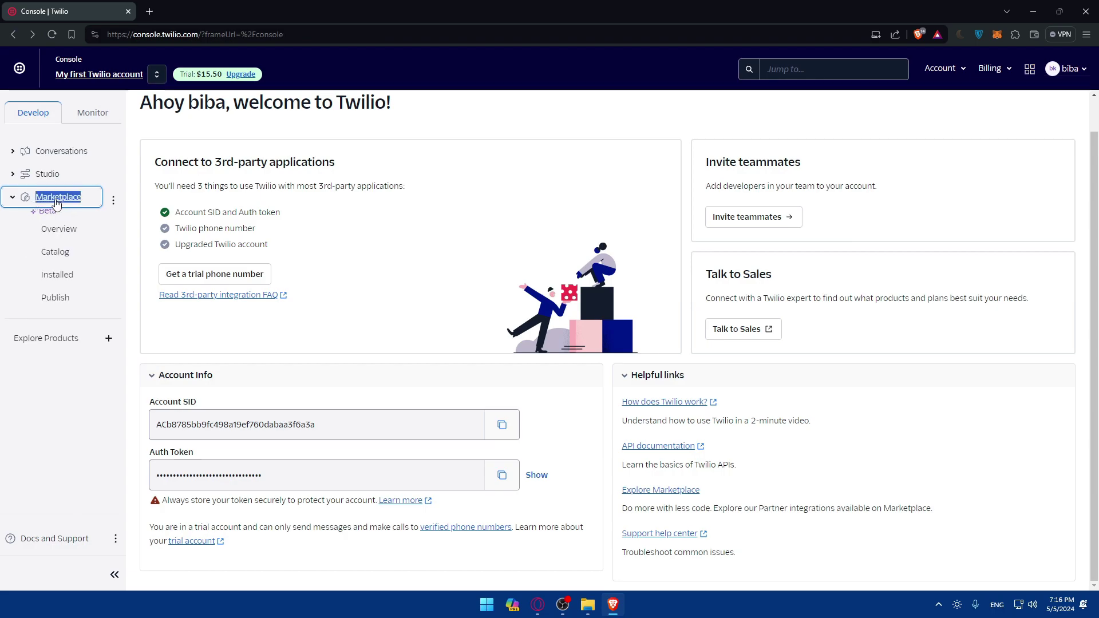
pyautogui.click(51, 230)
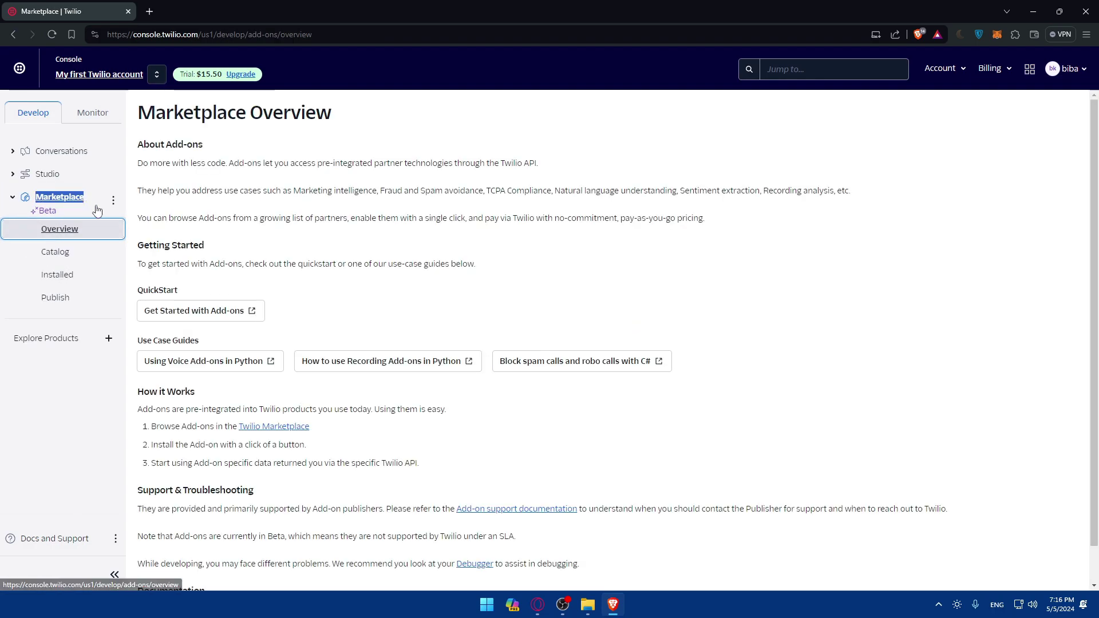
pyautogui.scroll(-1, 219, 255)
pyautogui.scroll(1, 219, 255)
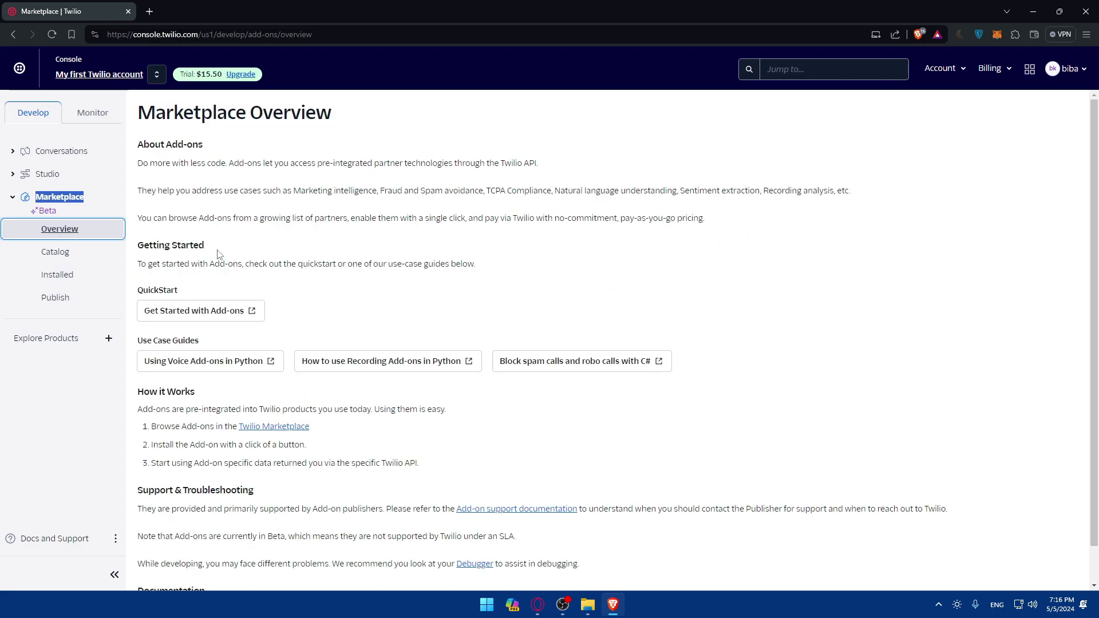
# Step: From the welcome page, open Explore Marketplace and Upgrade in new tabs, ending on Upgrade
pyautogui.click(80, 158)
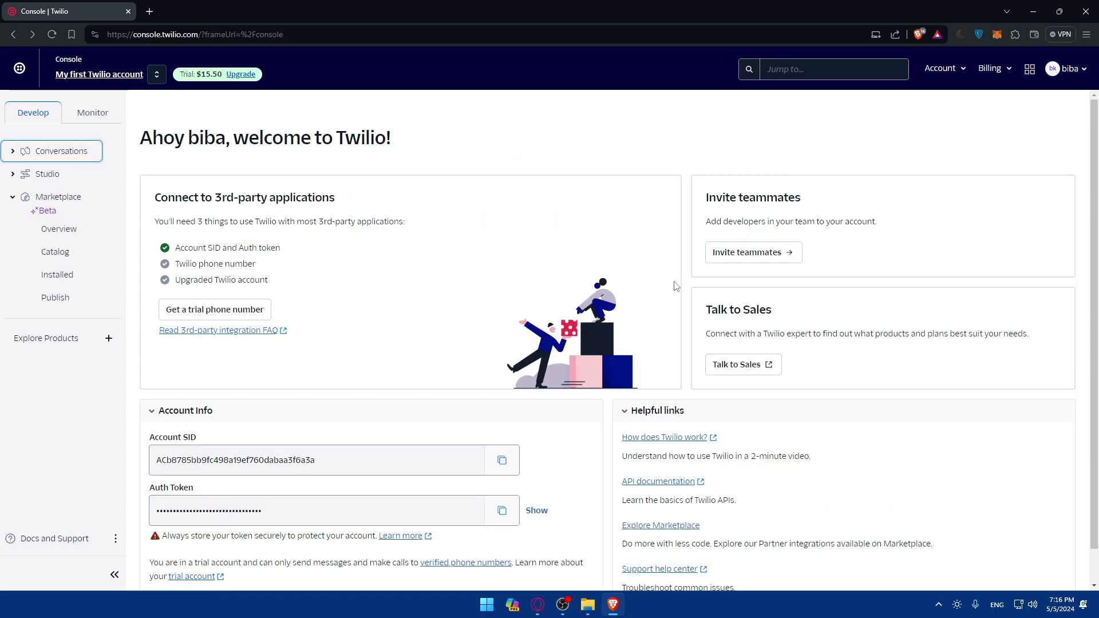
pyautogui.scroll(-1, 836, 486)
pyautogui.rightClick(667, 490)
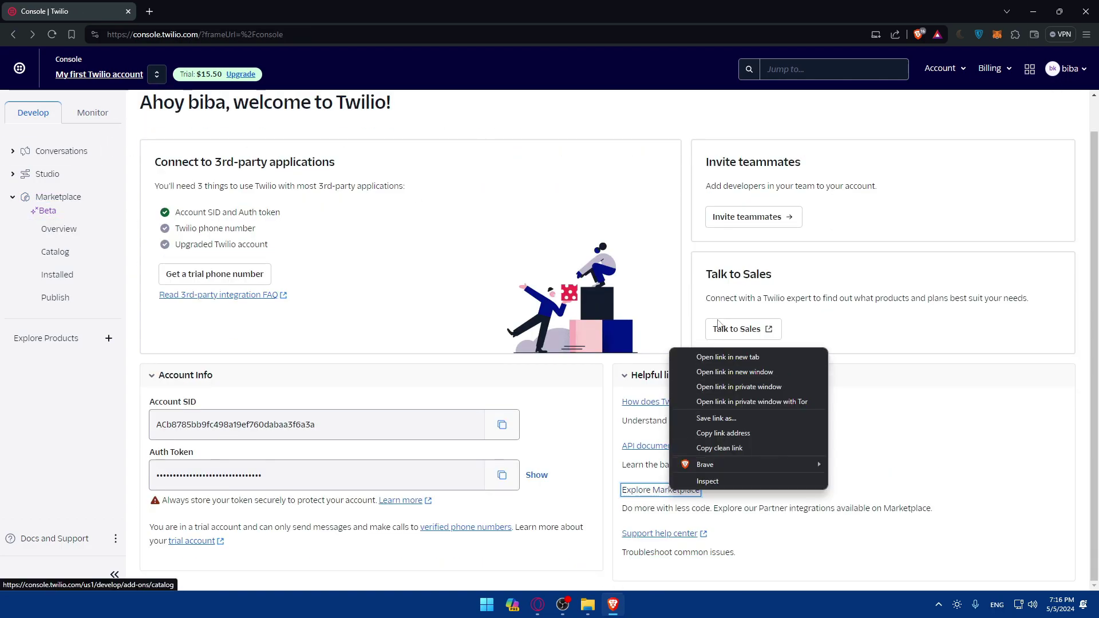
pyautogui.click(730, 357)
pyautogui.click(191, 10)
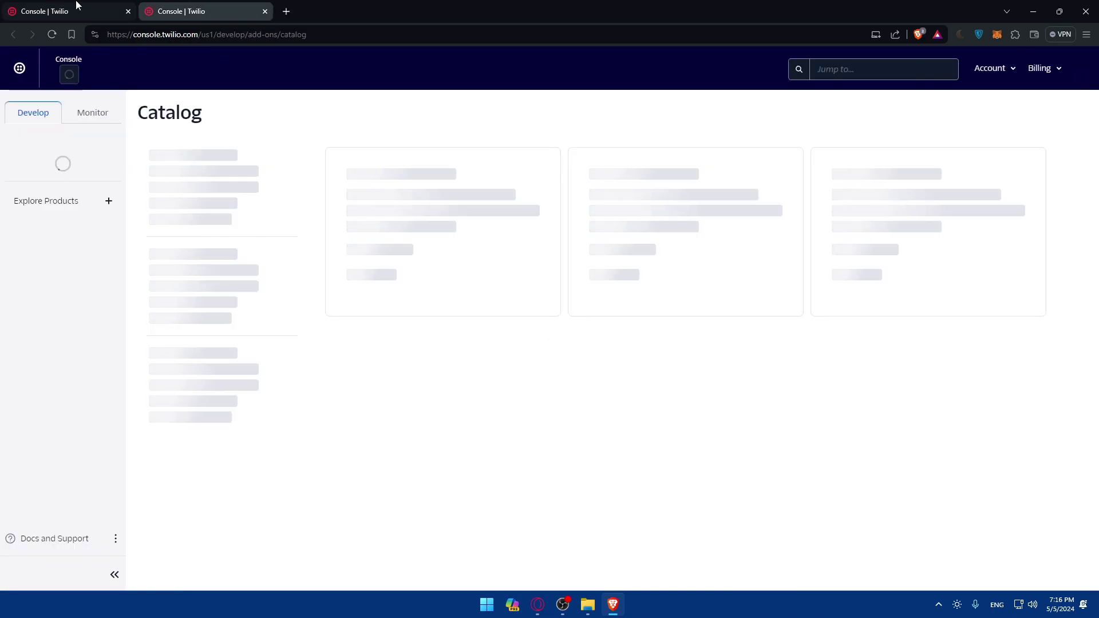
pyautogui.click(76, 5)
pyautogui.rightClick(239, 77)
pyautogui.click(259, 86)
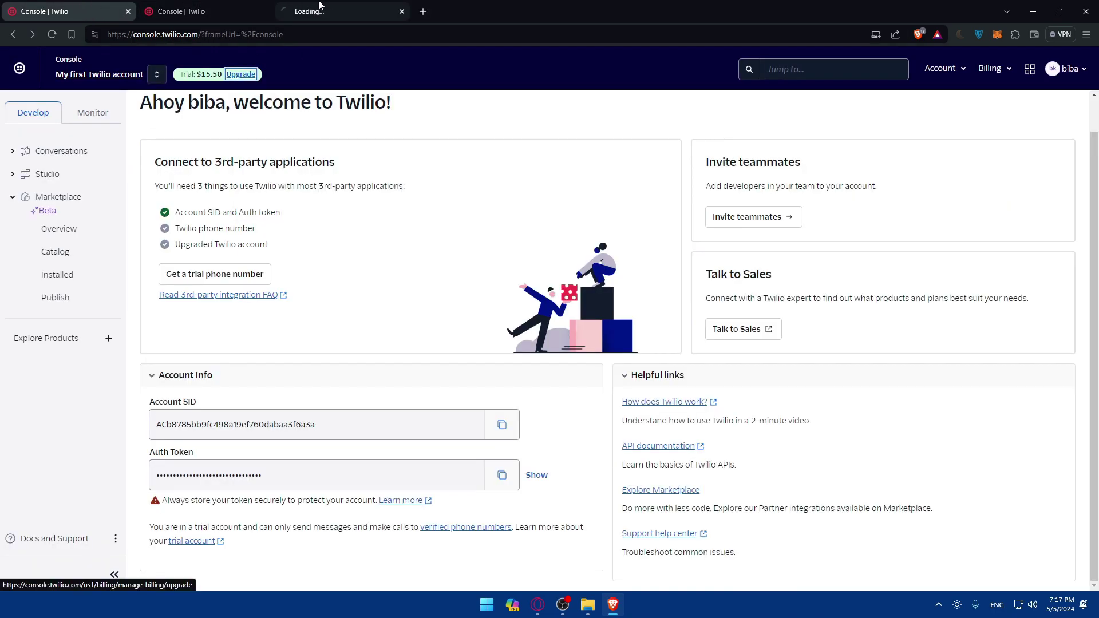
pyautogui.click(306, 7)
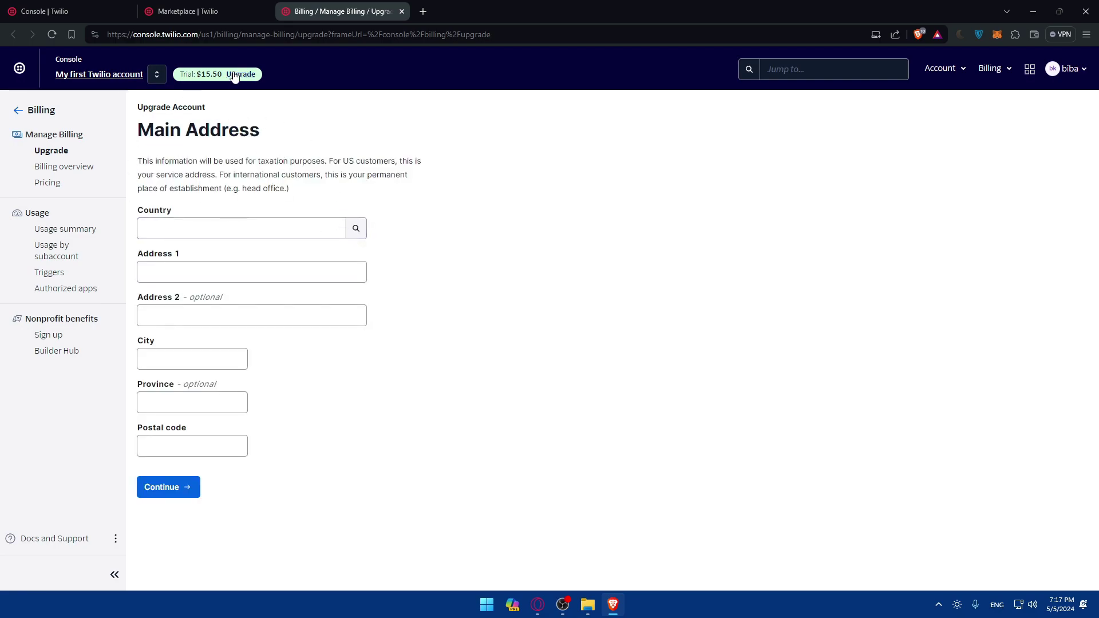
pyautogui.click(54, 186)
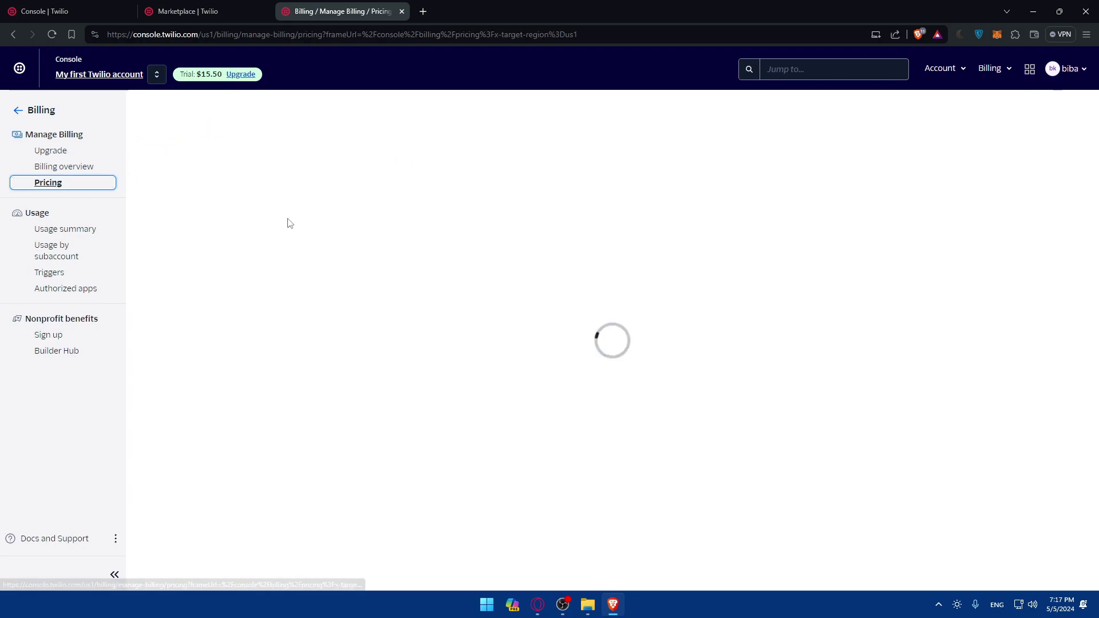
pyautogui.scroll(-2, 328, 261)
pyautogui.scroll(2, 329, 262)
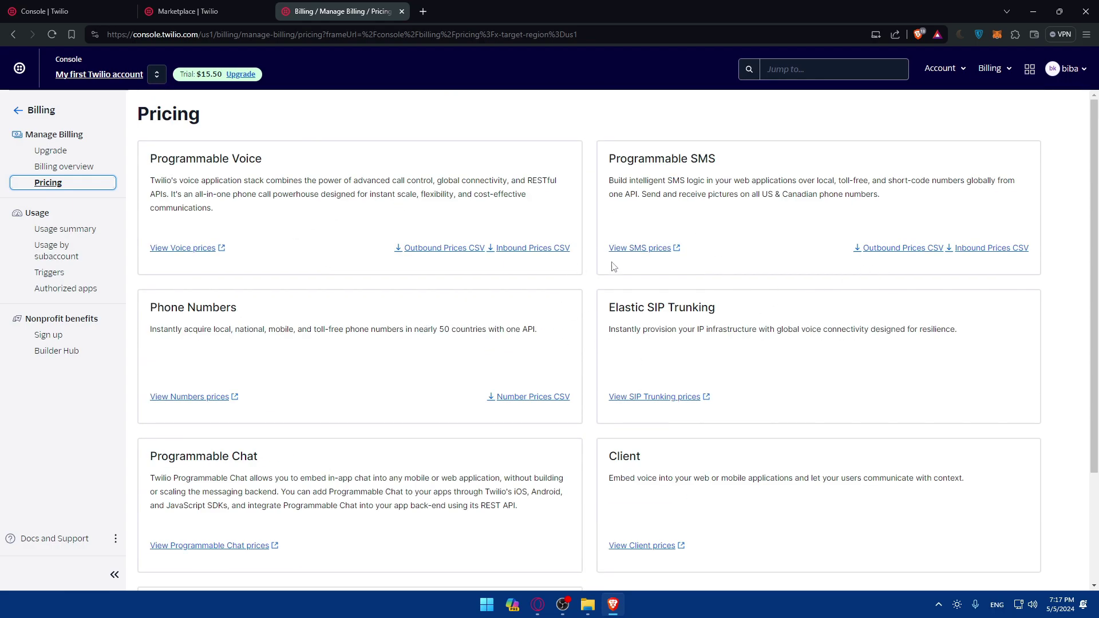
pyautogui.click(642, 249)
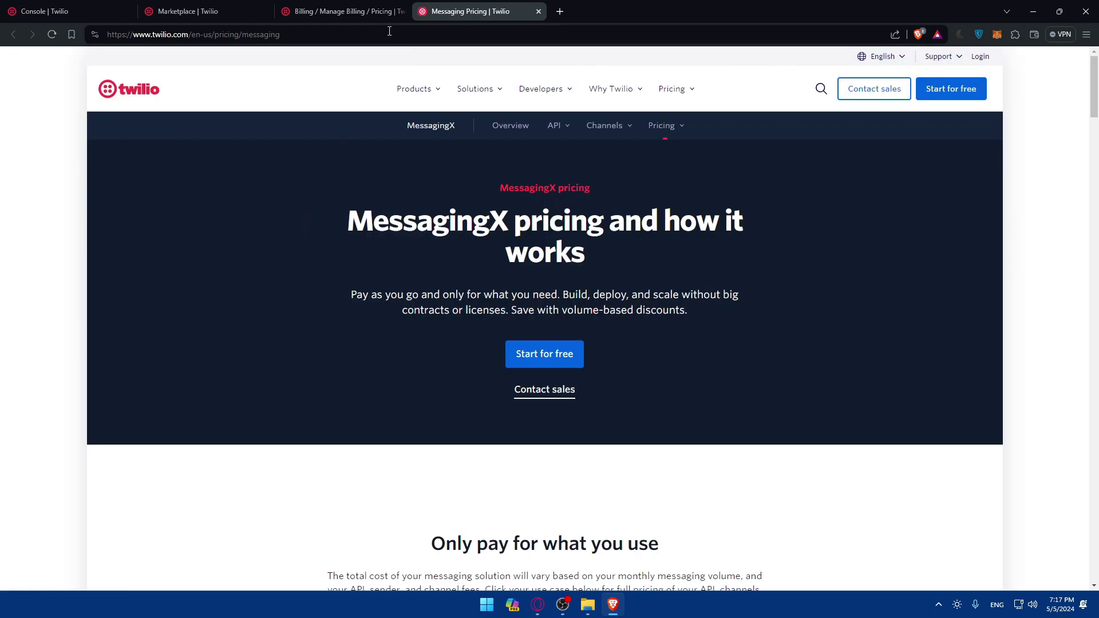
pyautogui.click(372, 10)
pyautogui.scroll(-2, 470, 330)
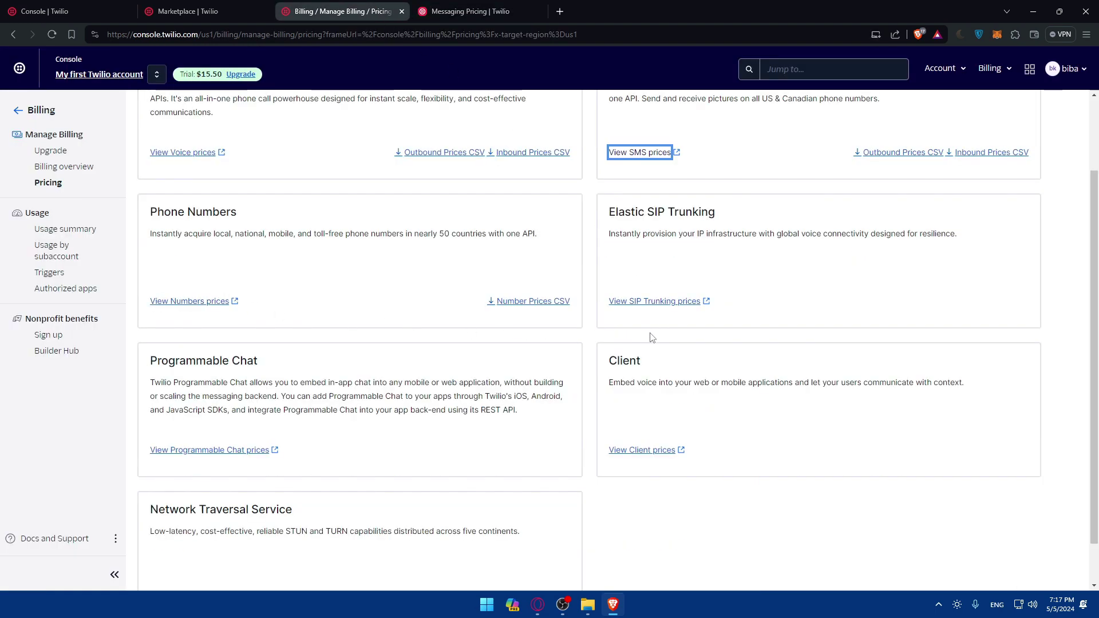
pyautogui.click(475, 12)
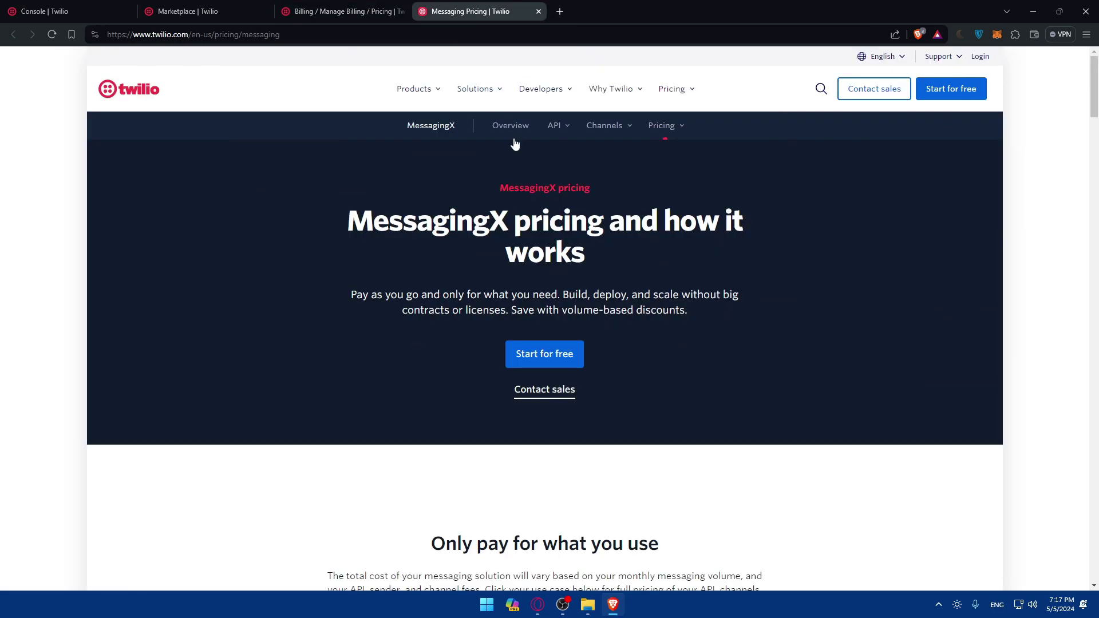
pyautogui.scroll(-7, 503, 200)
pyautogui.scroll(-20, 499, 227)
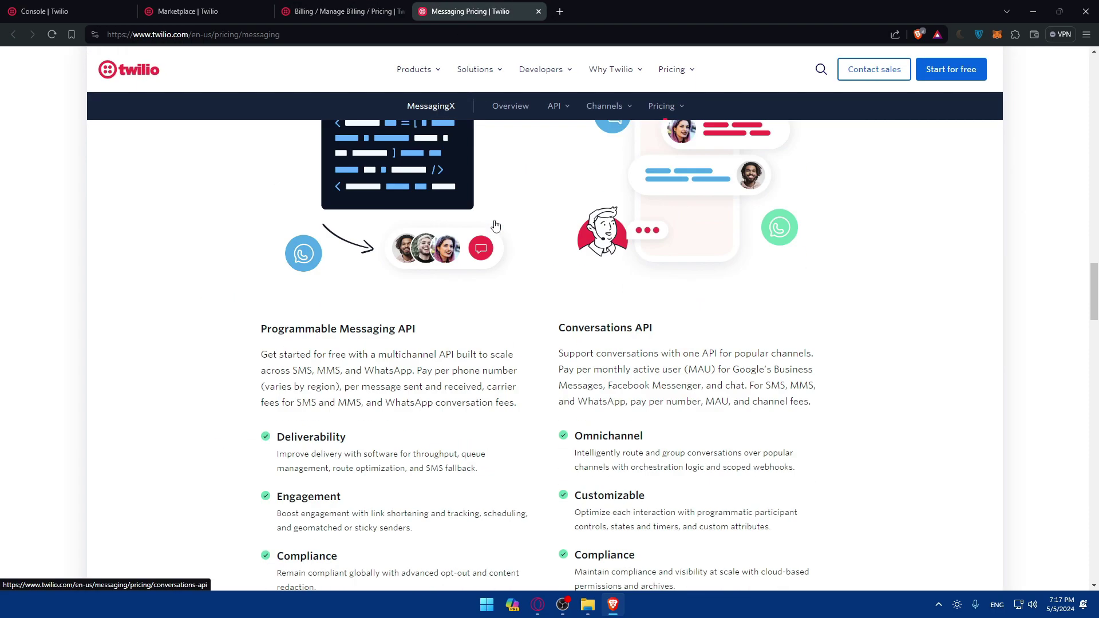
pyautogui.scroll(-10, 495, 227)
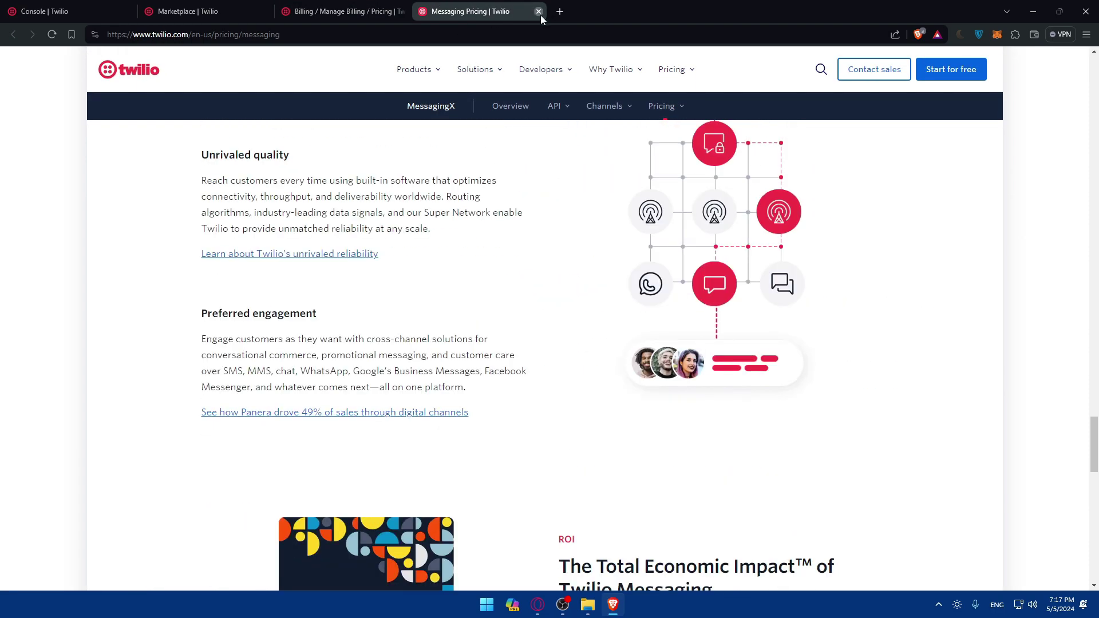
pyautogui.click(539, 11)
pyautogui.scroll(2, 456, 267)
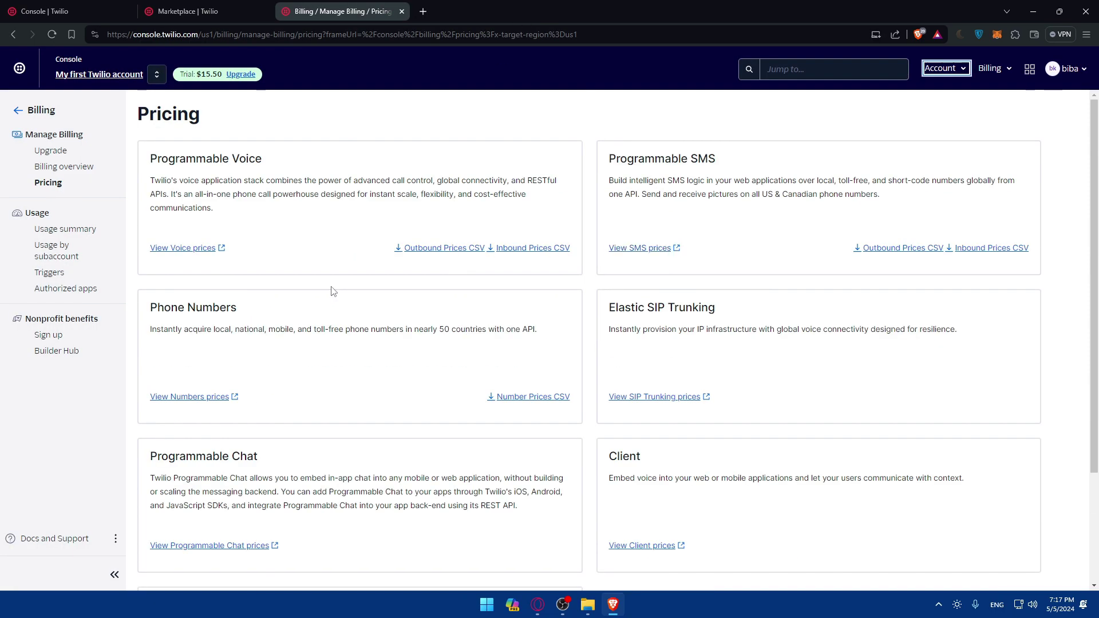
# Step: Close the Billing Pricing tab, browse the Marketplace Catalog, then close that tab too
pyautogui.scroll(-2, 334, 292)
pyautogui.click(401, 11)
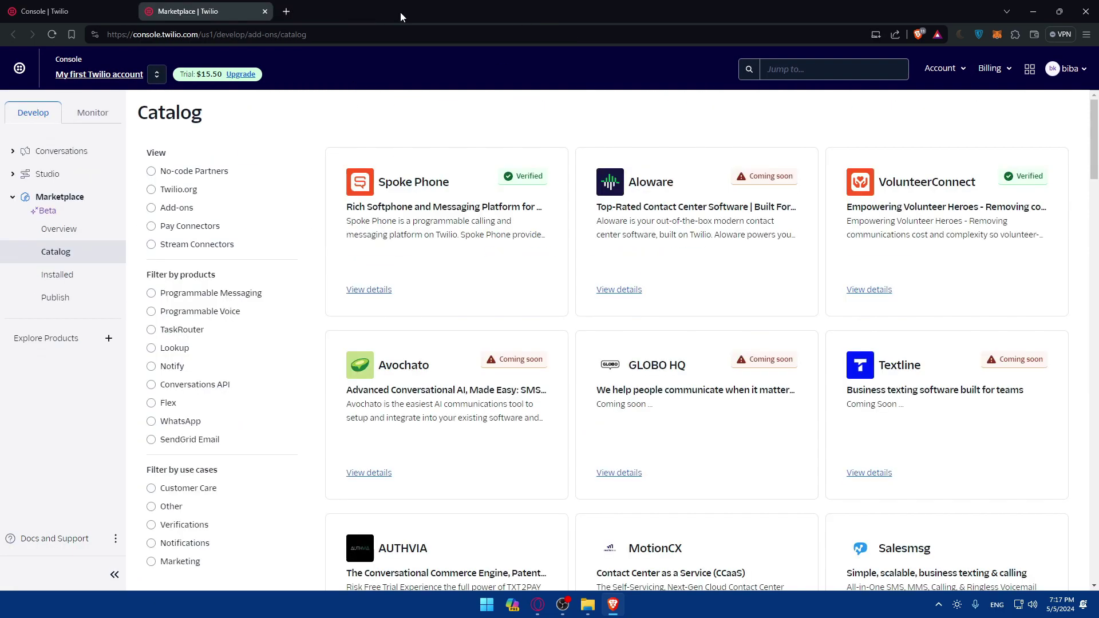
pyautogui.scroll(-10, 435, 269)
pyautogui.scroll(10, 459, 259)
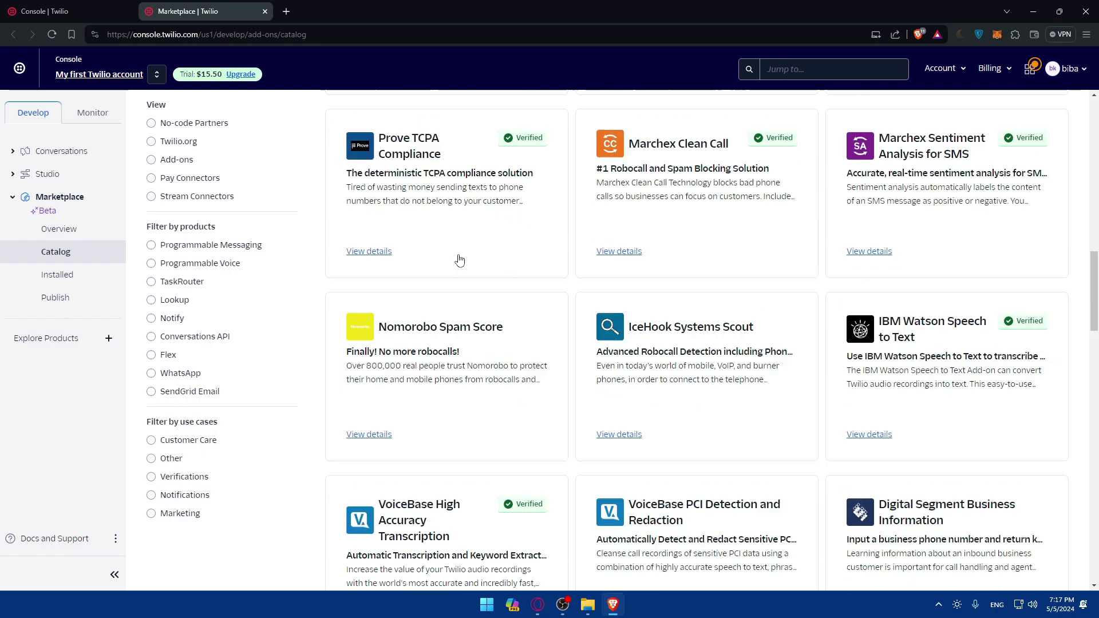
pyautogui.scroll(-8, 459, 260)
pyautogui.scroll(8, 459, 259)
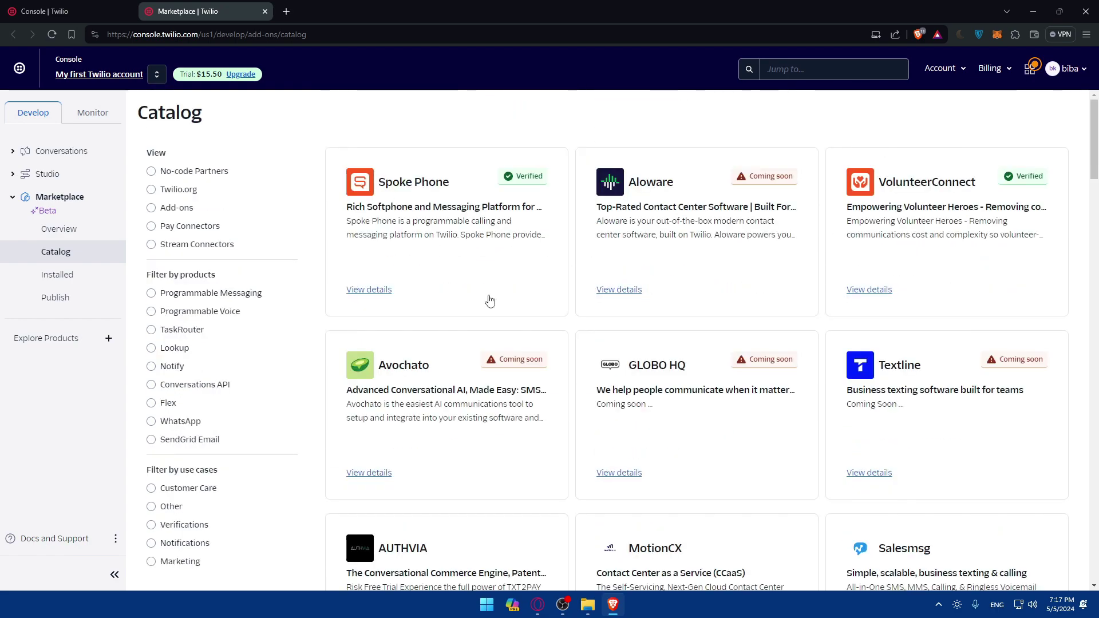
pyautogui.scroll(-6, 643, 433)
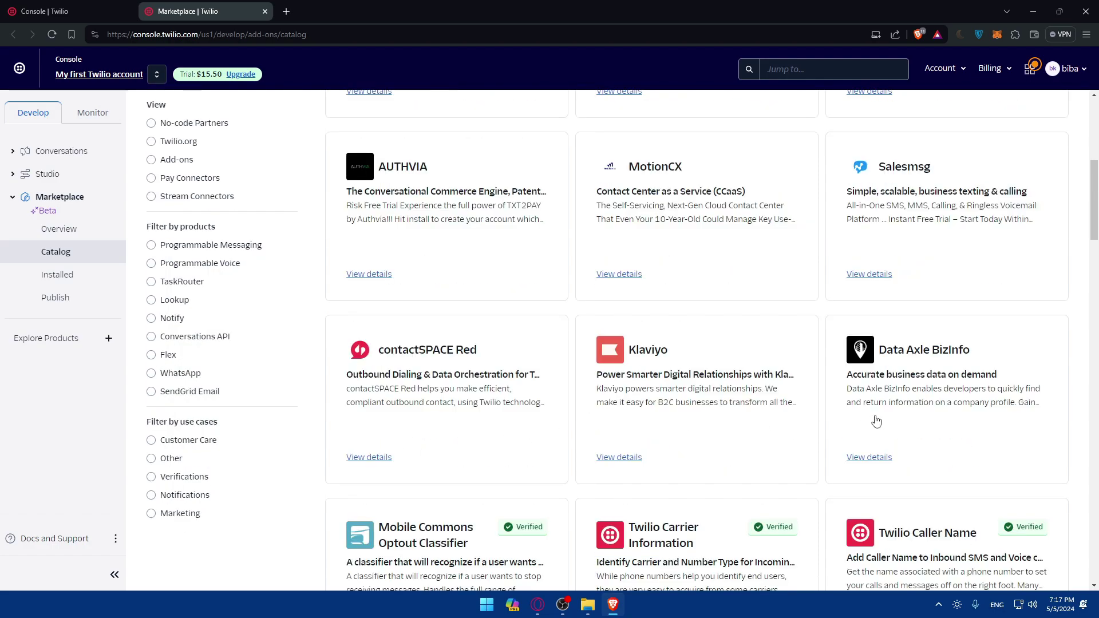
pyautogui.scroll(-7, 490, 424)
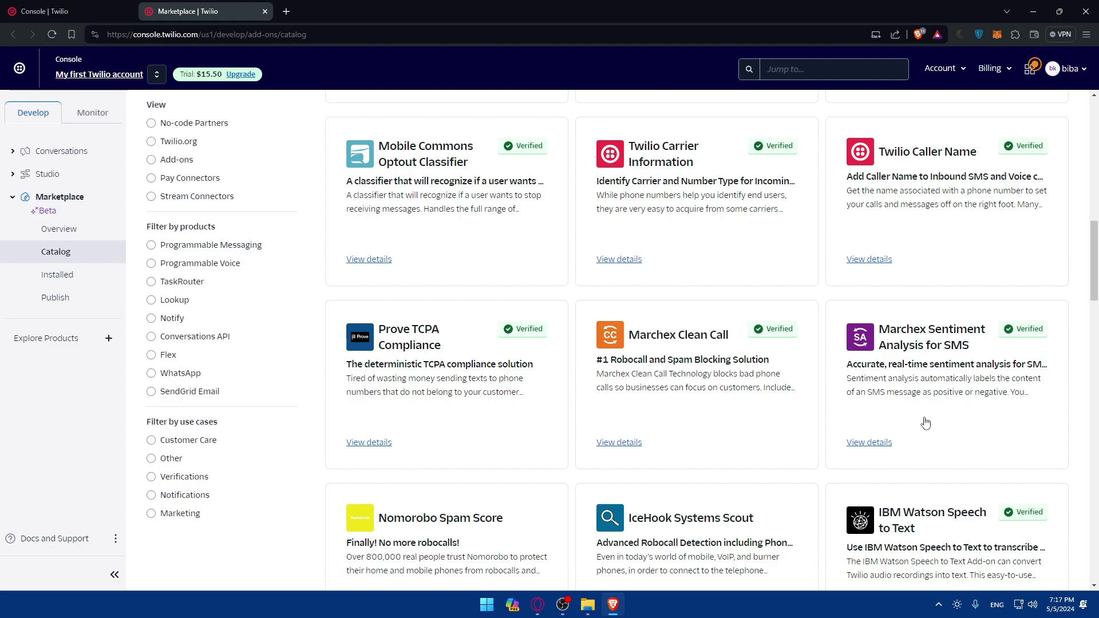
pyautogui.scroll(10, 687, 367)
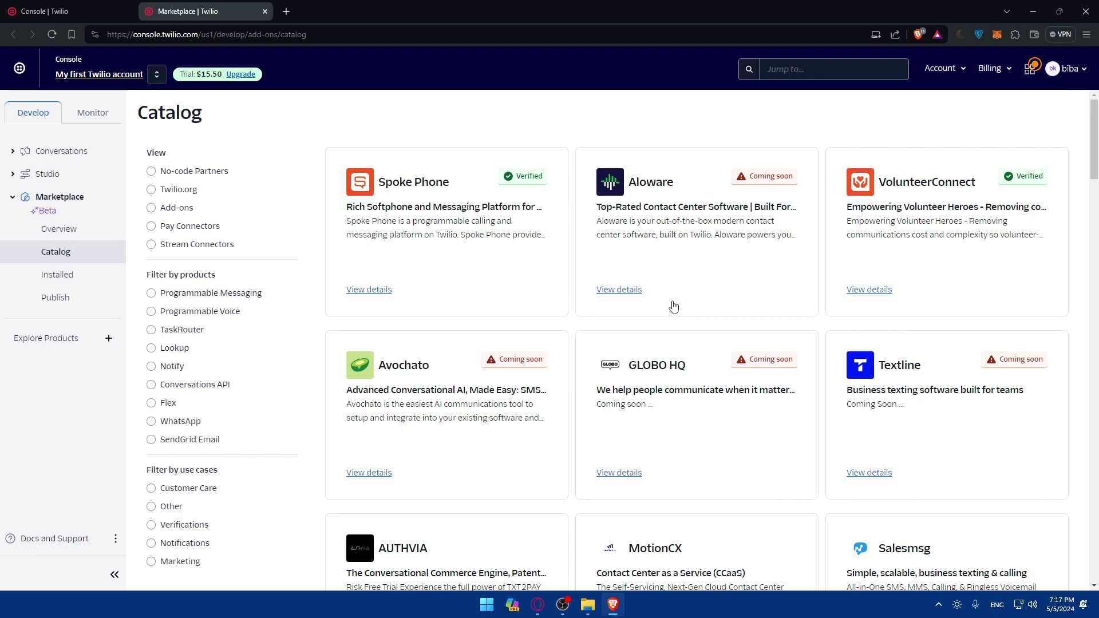
pyautogui.click(265, 12)
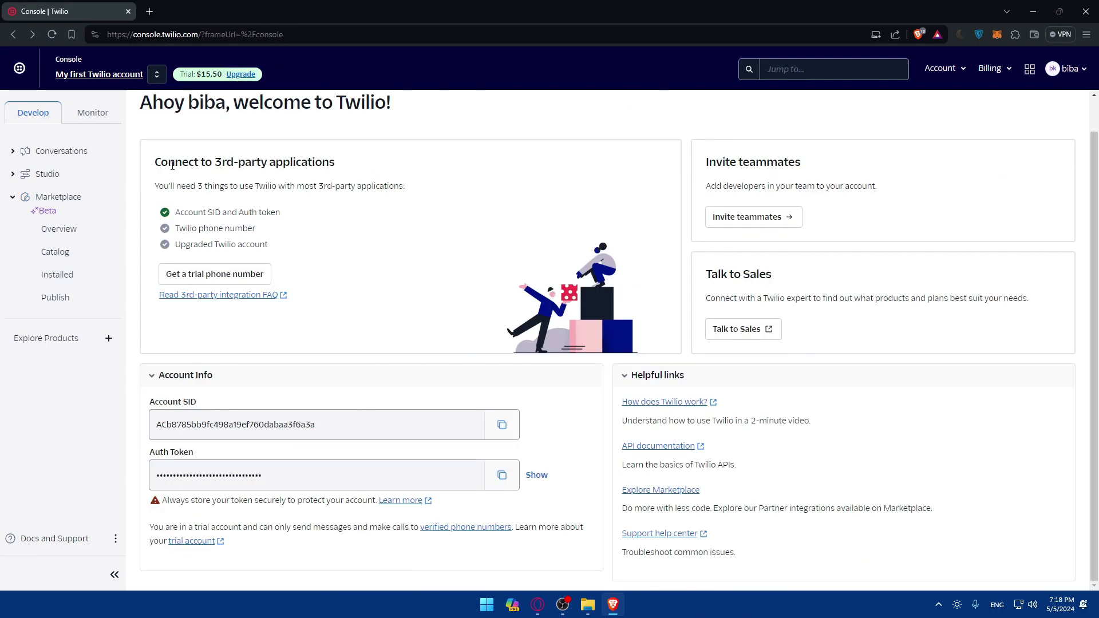
# Step: Go to API keys & tokens from the Account menu and review the empty keys list
pyautogui.click(942, 73)
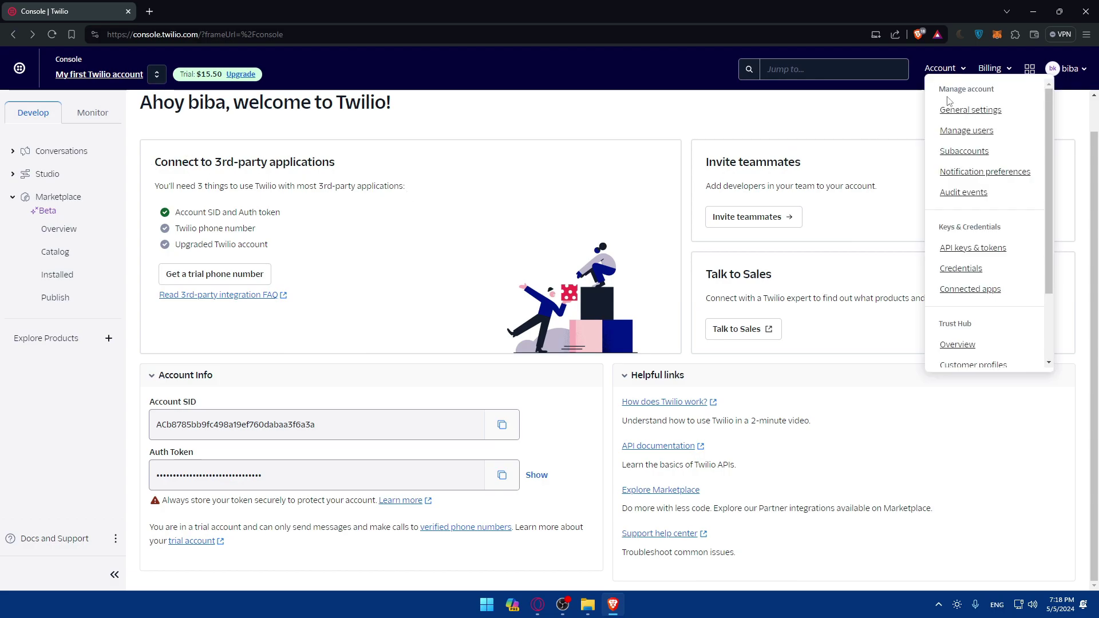
pyautogui.click(981, 251)
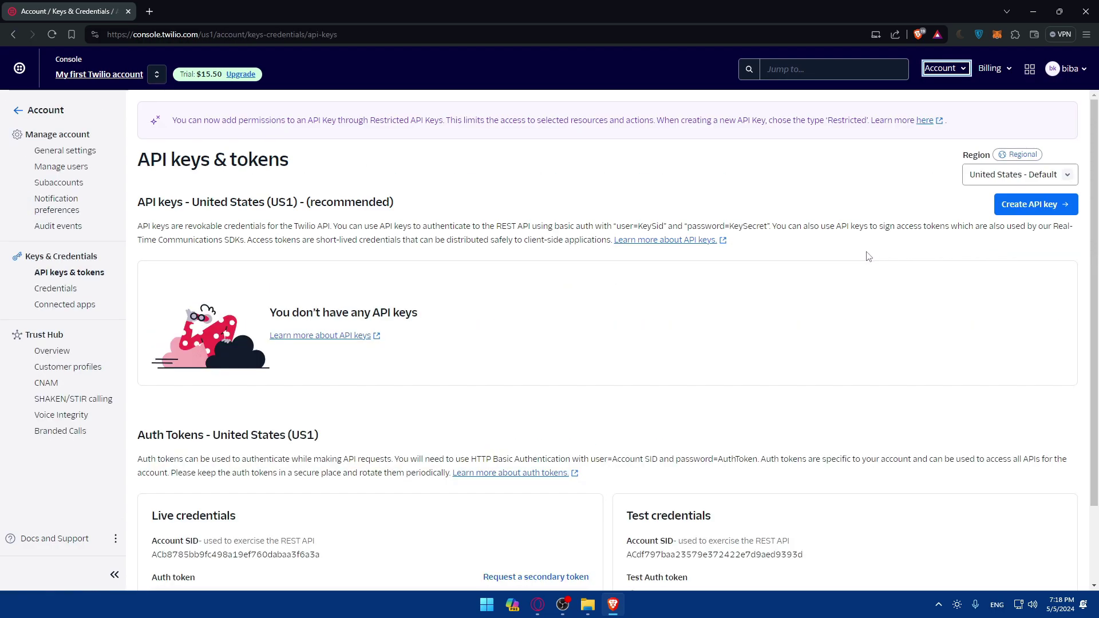
pyautogui.moveTo(137, 207); pyautogui.dragTo(369, 206)
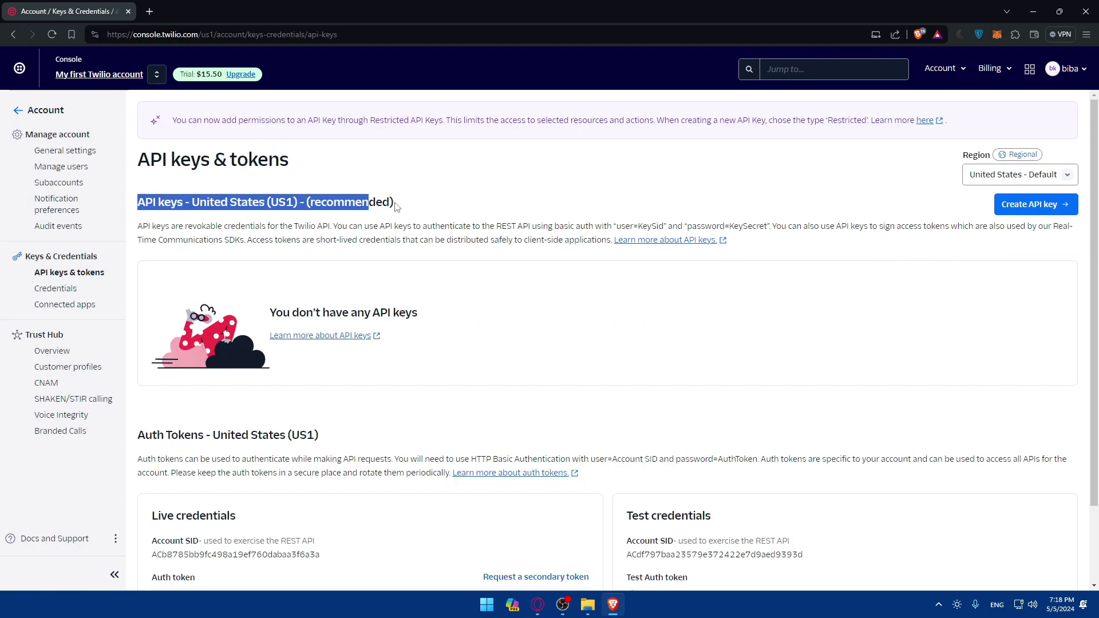
pyautogui.click(389, 204)
pyautogui.scroll(-2, 398, 211)
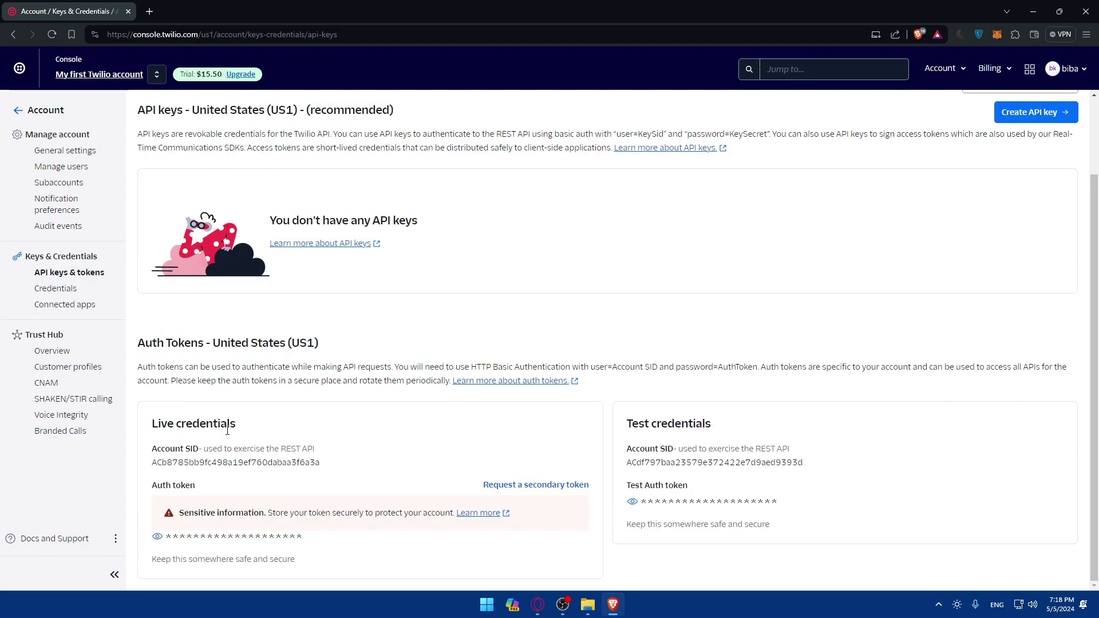
pyautogui.scroll(2, 486, 483)
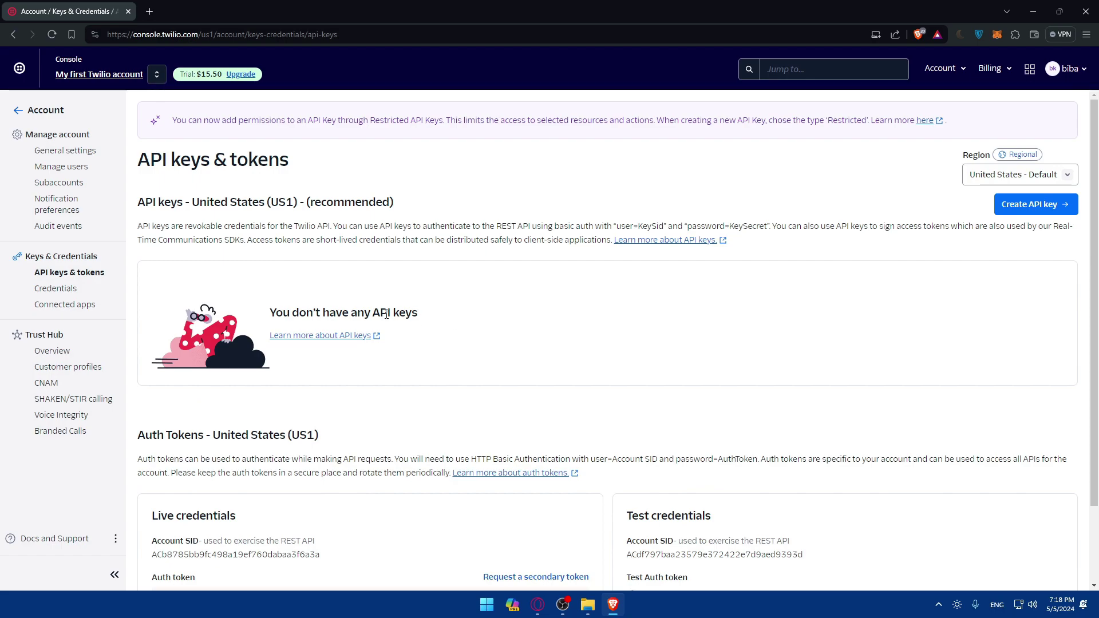
pyautogui.moveTo(461, 316); pyautogui.dragTo(268, 314)
pyautogui.click(774, 175)
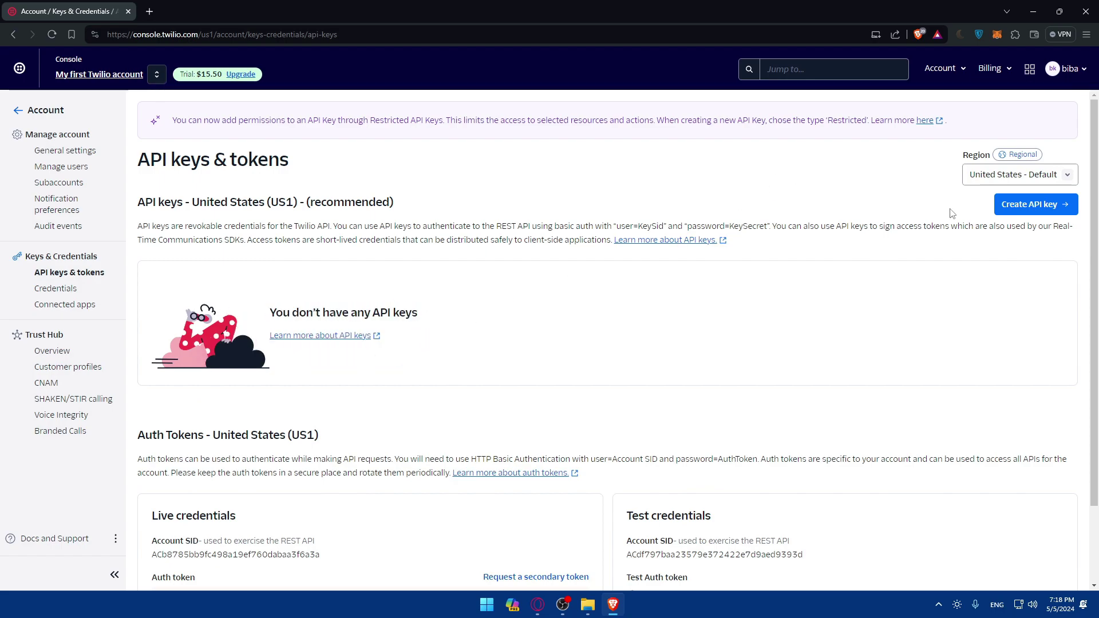
# Step: Start a new API key with friendly name 'Test' in the United States - Default region
pyautogui.click(1034, 210)
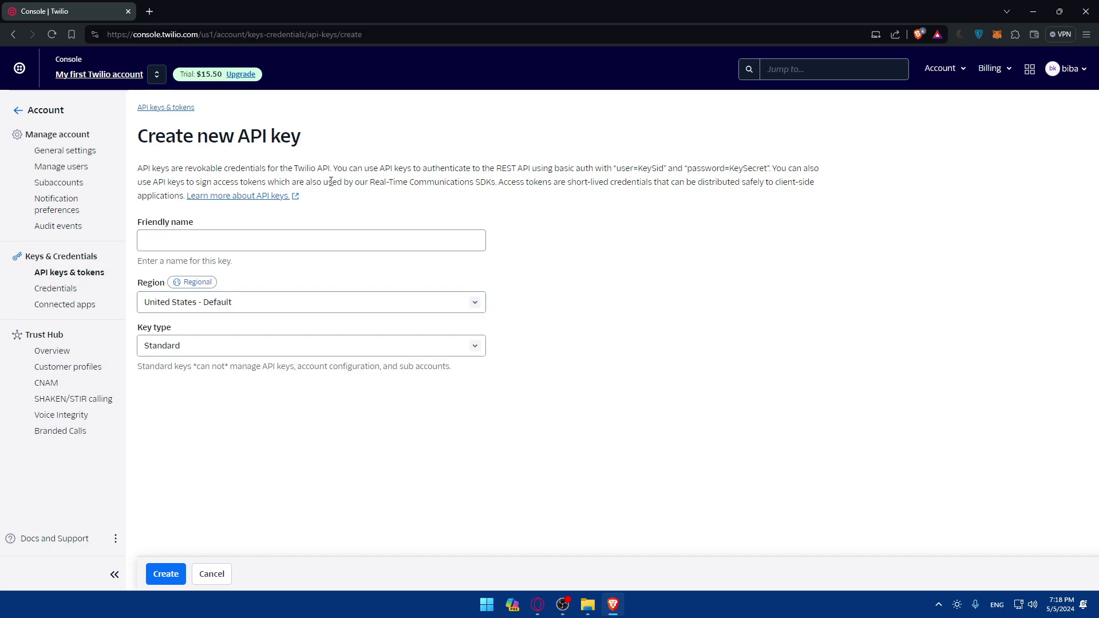
pyautogui.click(224, 236)
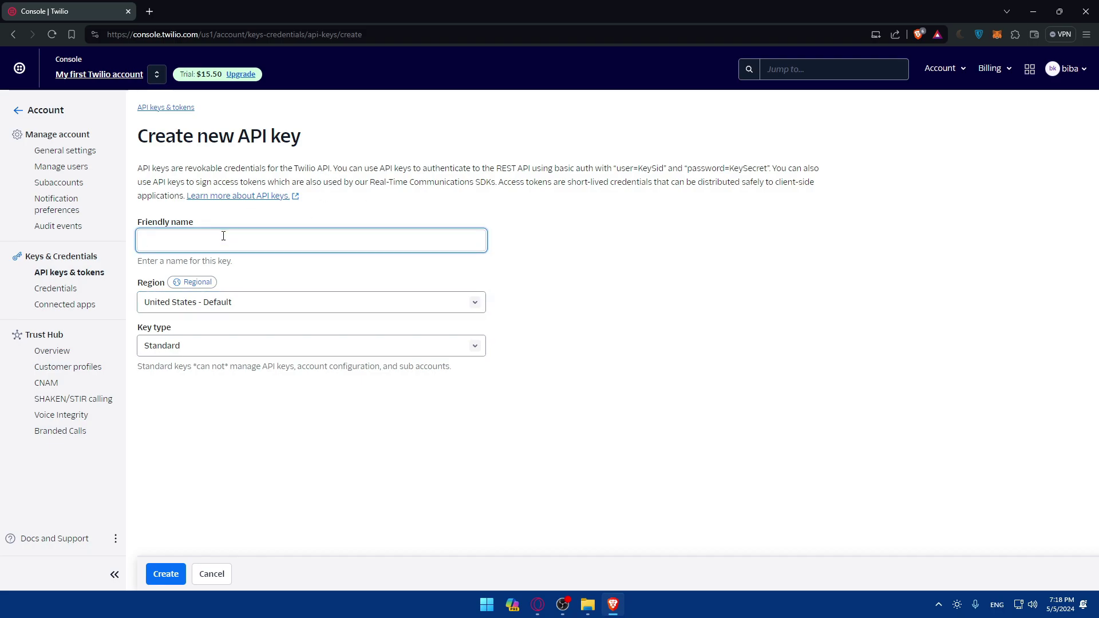
pyautogui.write('Test')
pyautogui.click(343, 309)
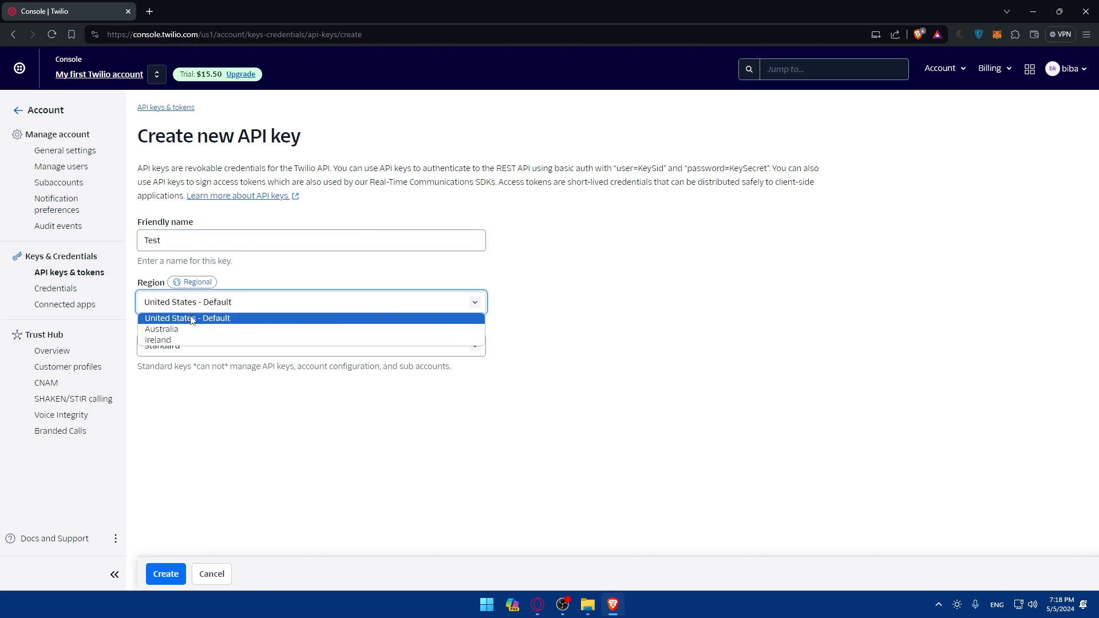
pyautogui.click(204, 408)
# Step: Set the key type to Standard and create the Test API key
pyautogui.click(175, 346)
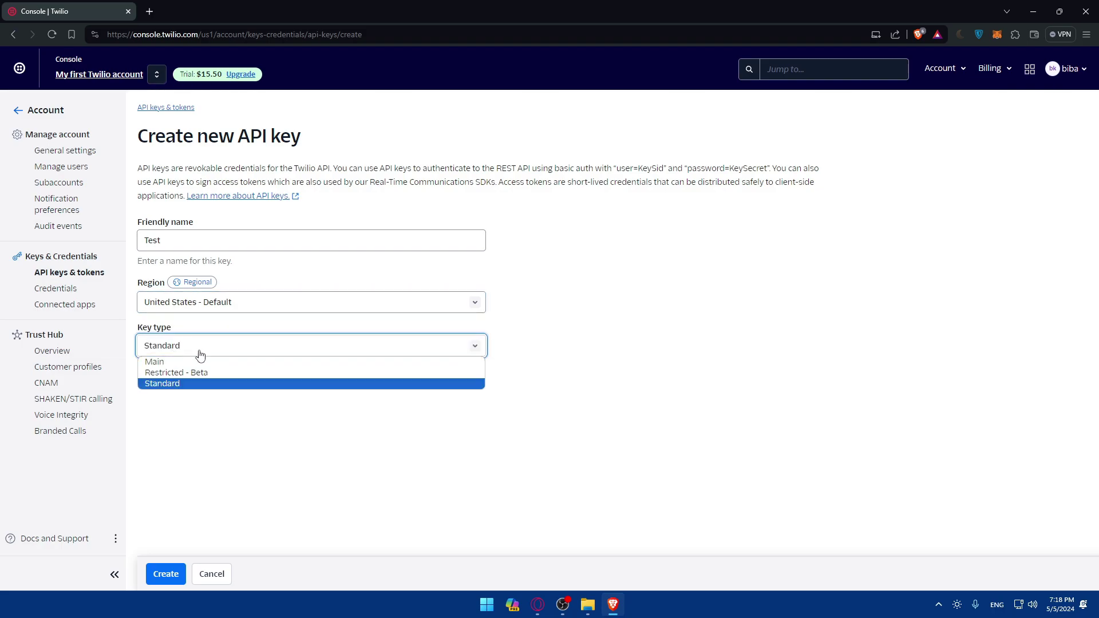
pyautogui.click(193, 361)
pyautogui.click(191, 351)
pyautogui.click(206, 372)
pyautogui.click(205, 349)
pyautogui.click(200, 381)
pyautogui.click(165, 586)
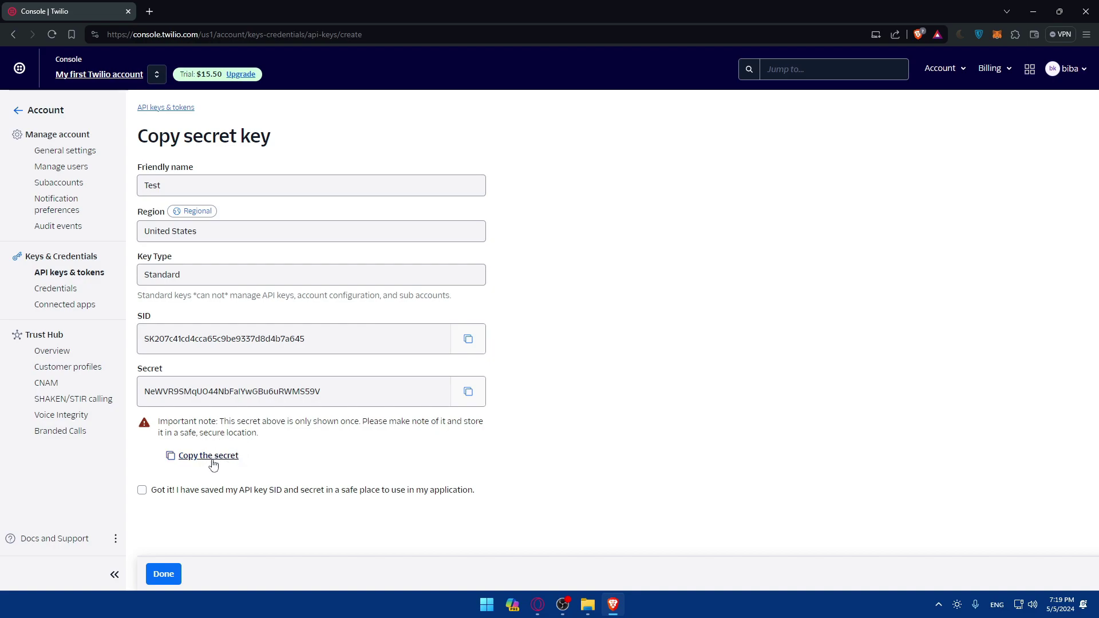
# Step: Tick the Got it! acknowledgement that the key SID and secret are saved
pyautogui.click(142, 490)
pyautogui.moveTo(181, 499); pyautogui.dragTo(360, 494)
pyautogui.click(273, 499)
pyautogui.click(338, 501)
pyautogui.click(340, 497)
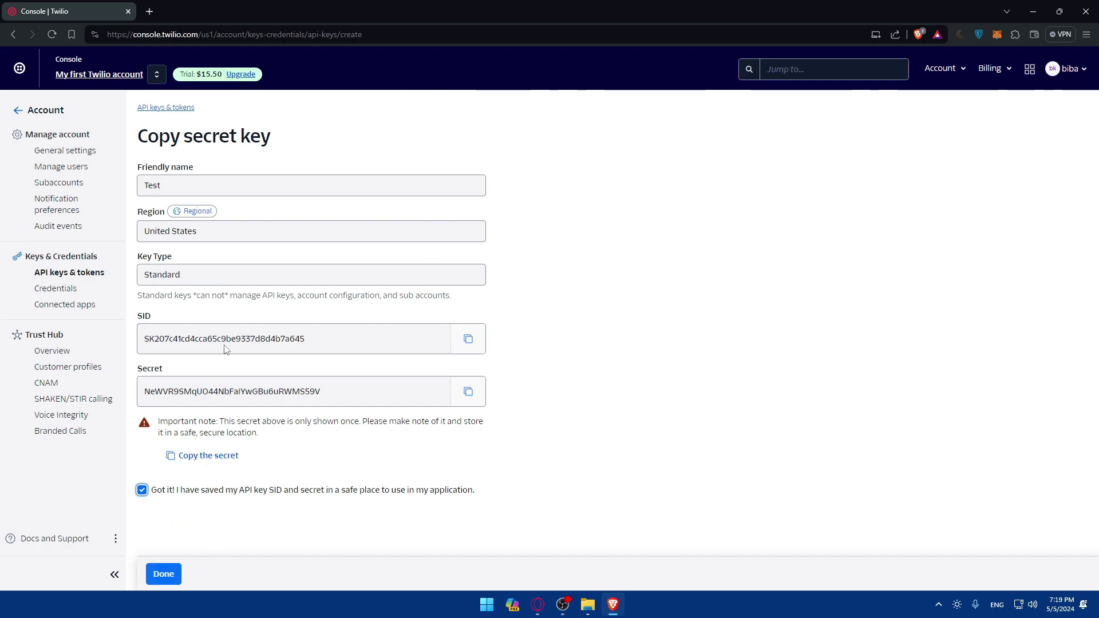
# Step: Finish with Done and review the Standard key Test in the API keys list
pyautogui.click(163, 573)
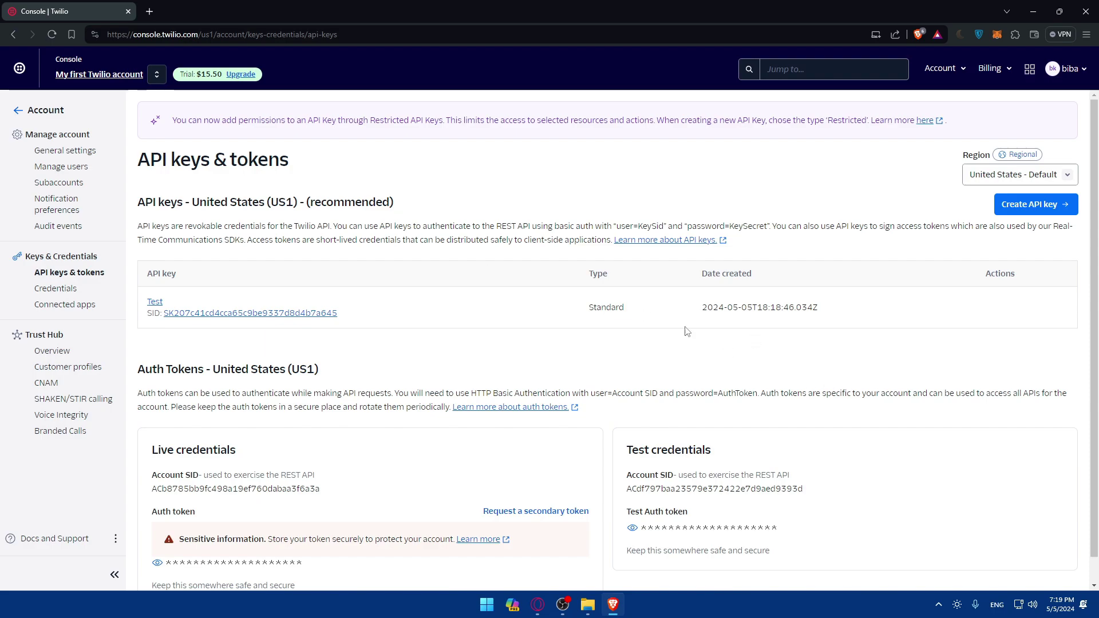
pyautogui.scroll(-1, 739, 312)
pyautogui.scroll(1, 824, 279)
pyautogui.scroll(-1, 515, 320)
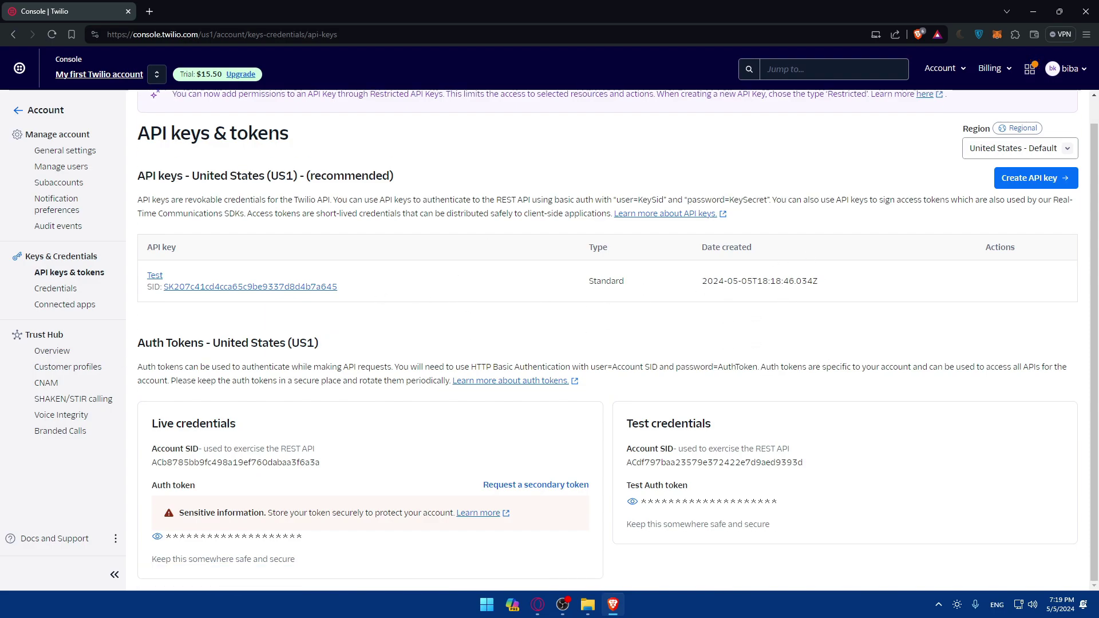